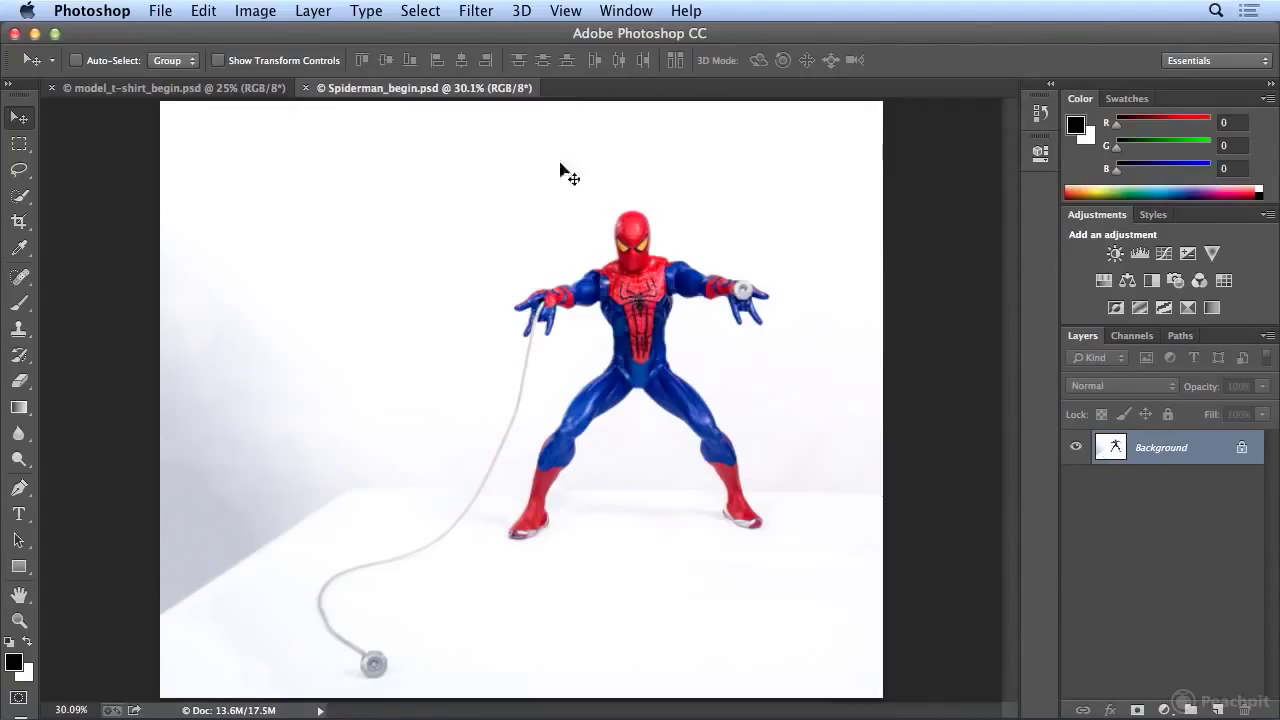
- Load the saved Spiderman channel of Spiderman_begin.psd as a new selection
click(428, 20)
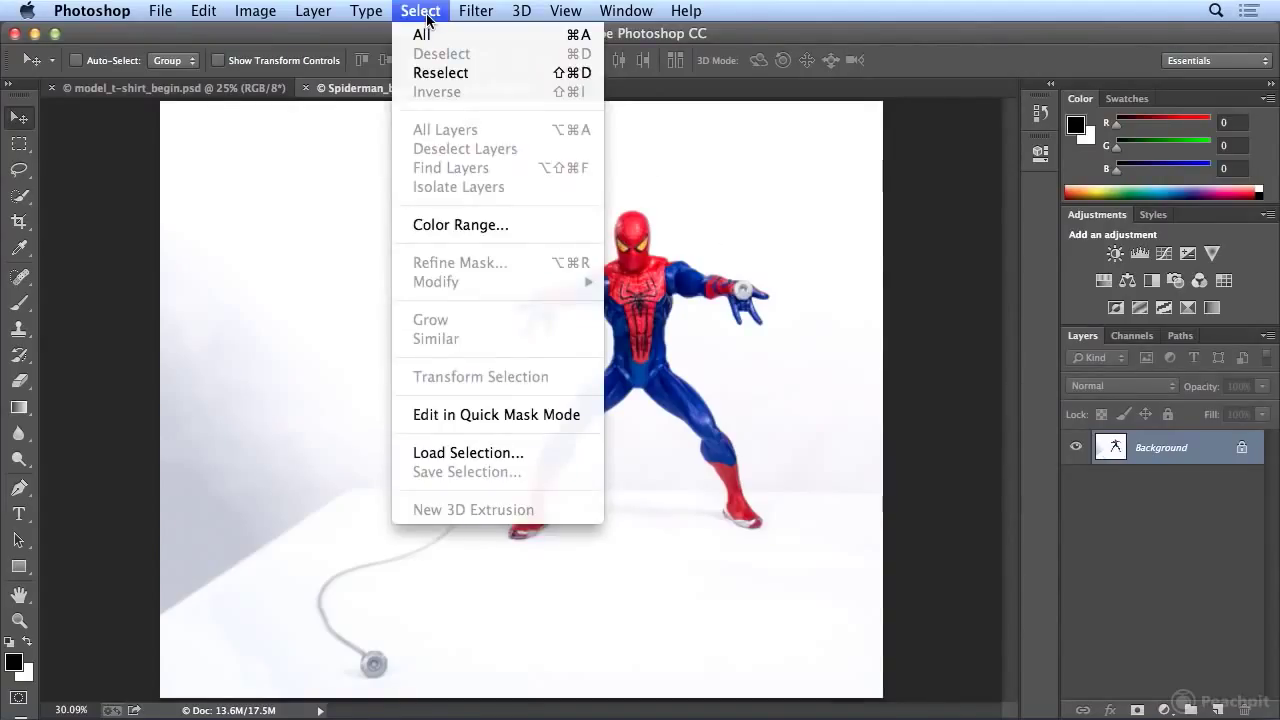
click(428, 18)
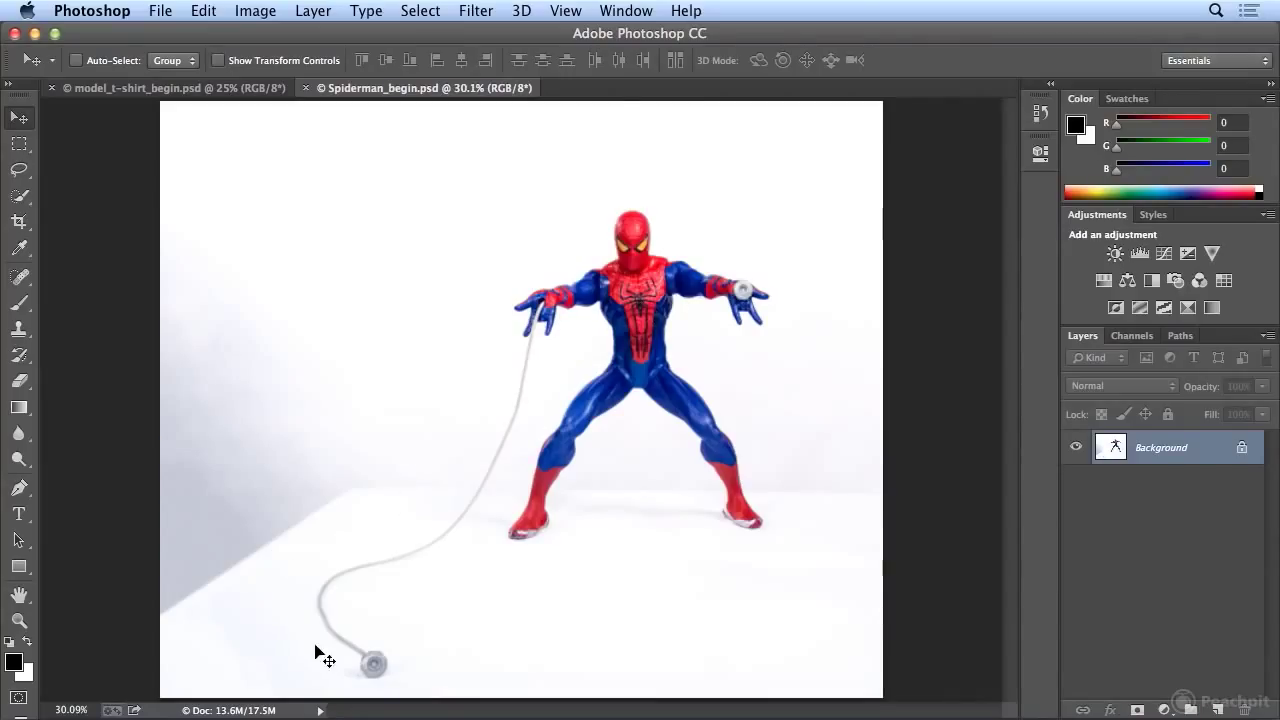
click(448, 10)
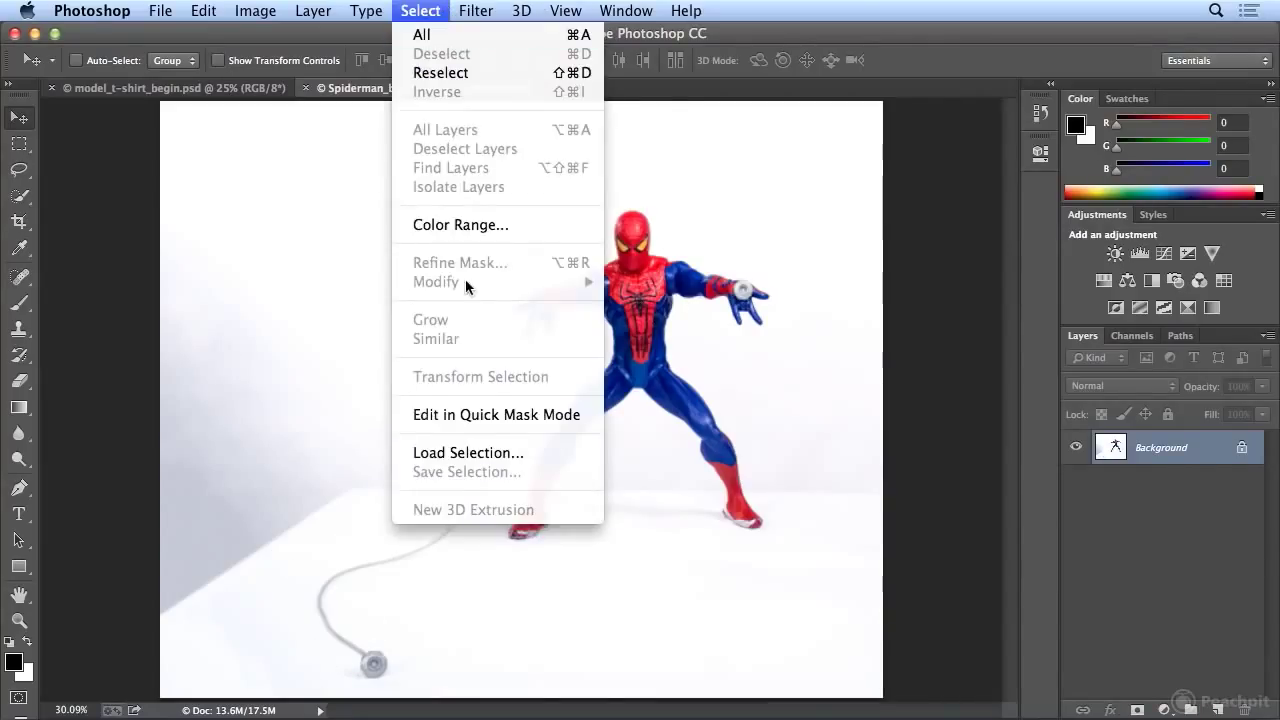
click(480, 452)
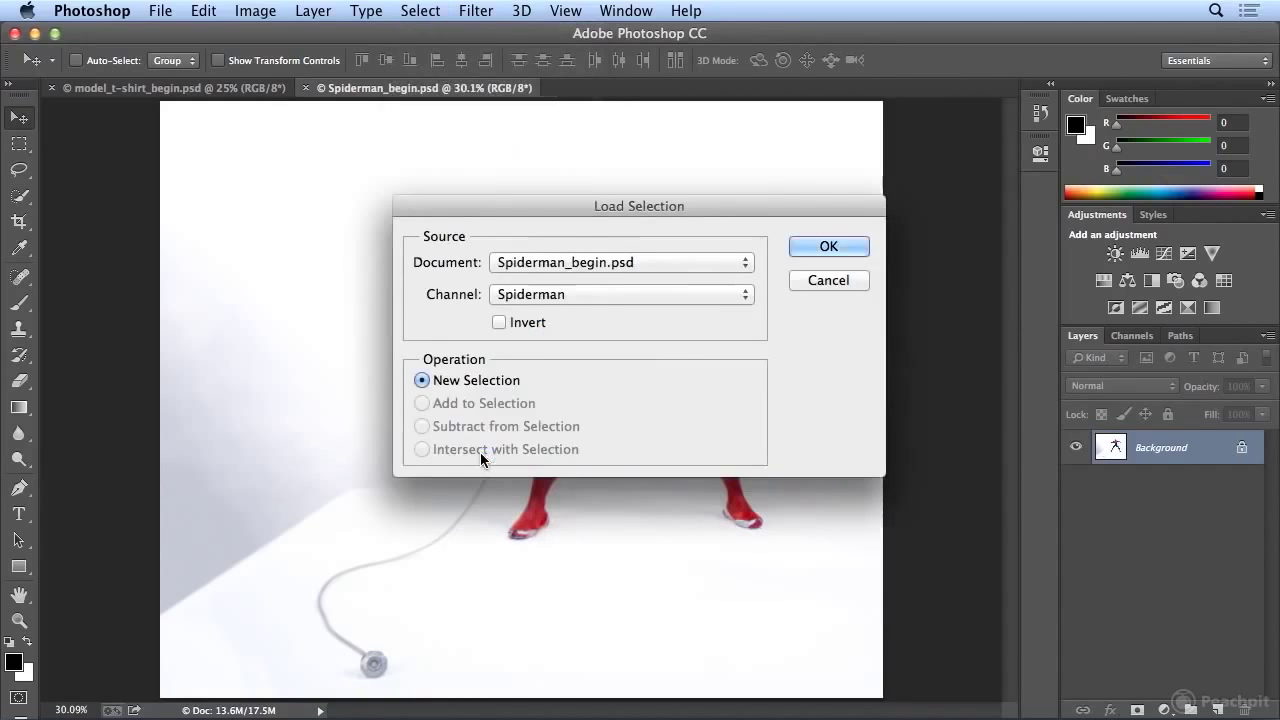
click(605, 295)
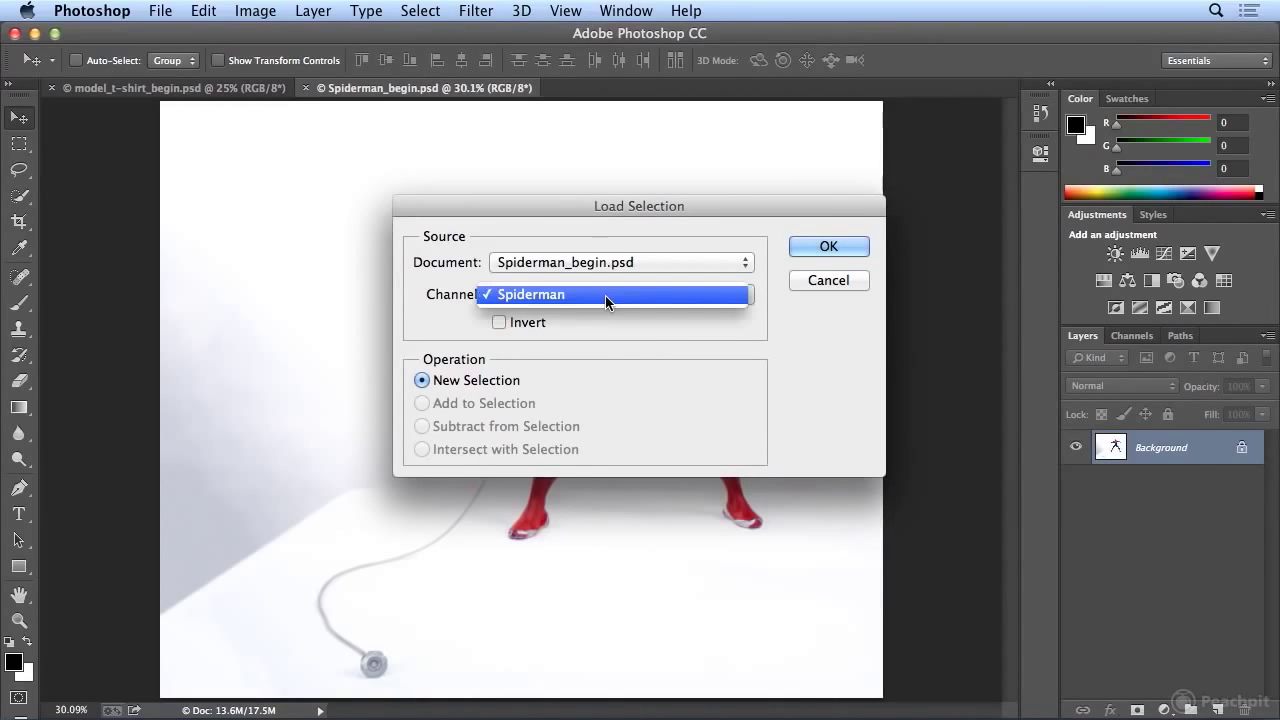
click(605, 295)
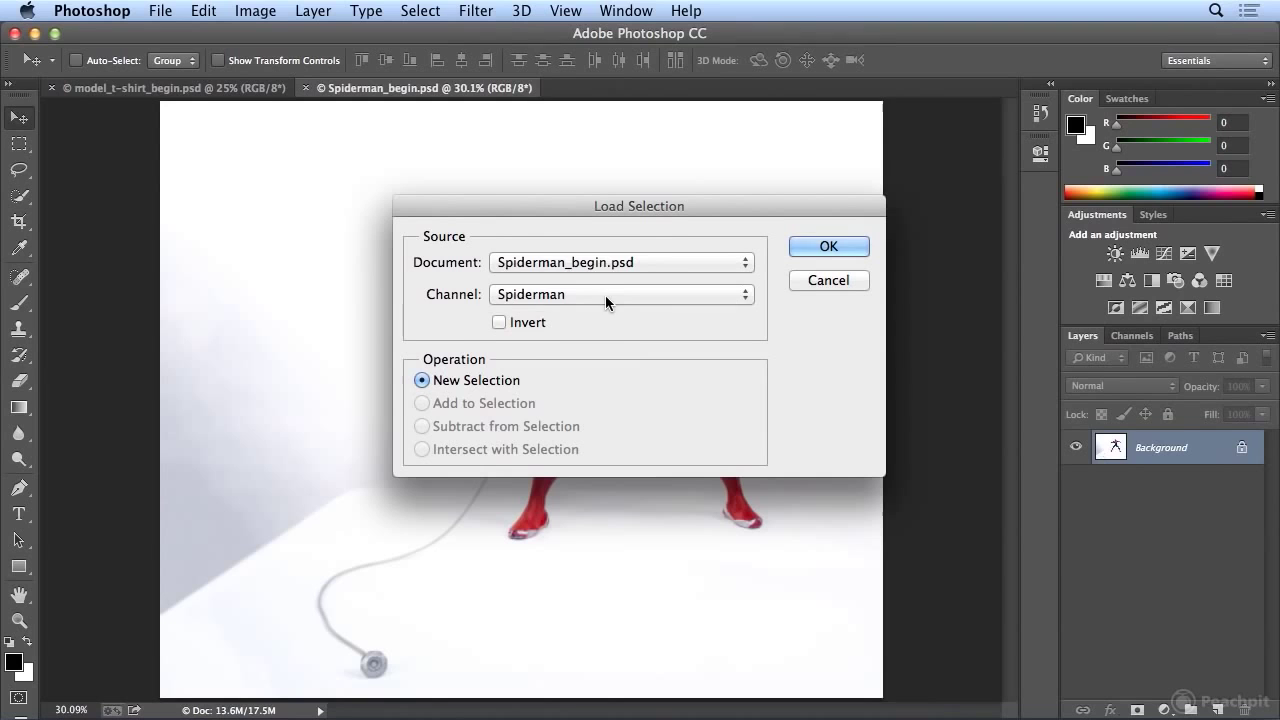
click(827, 246)
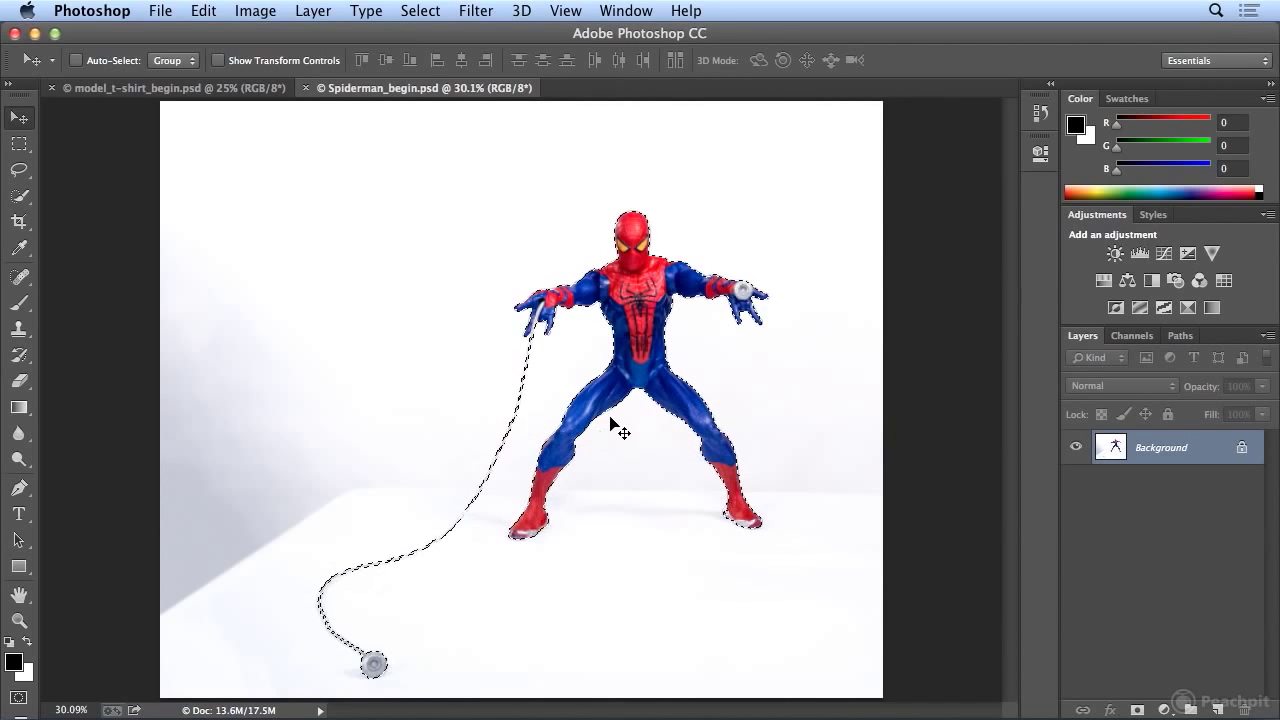
- Activate the Lasso tool and open Refine Edge for the loaded selection, keeping the dialog clear of the figure
click(566, 10)
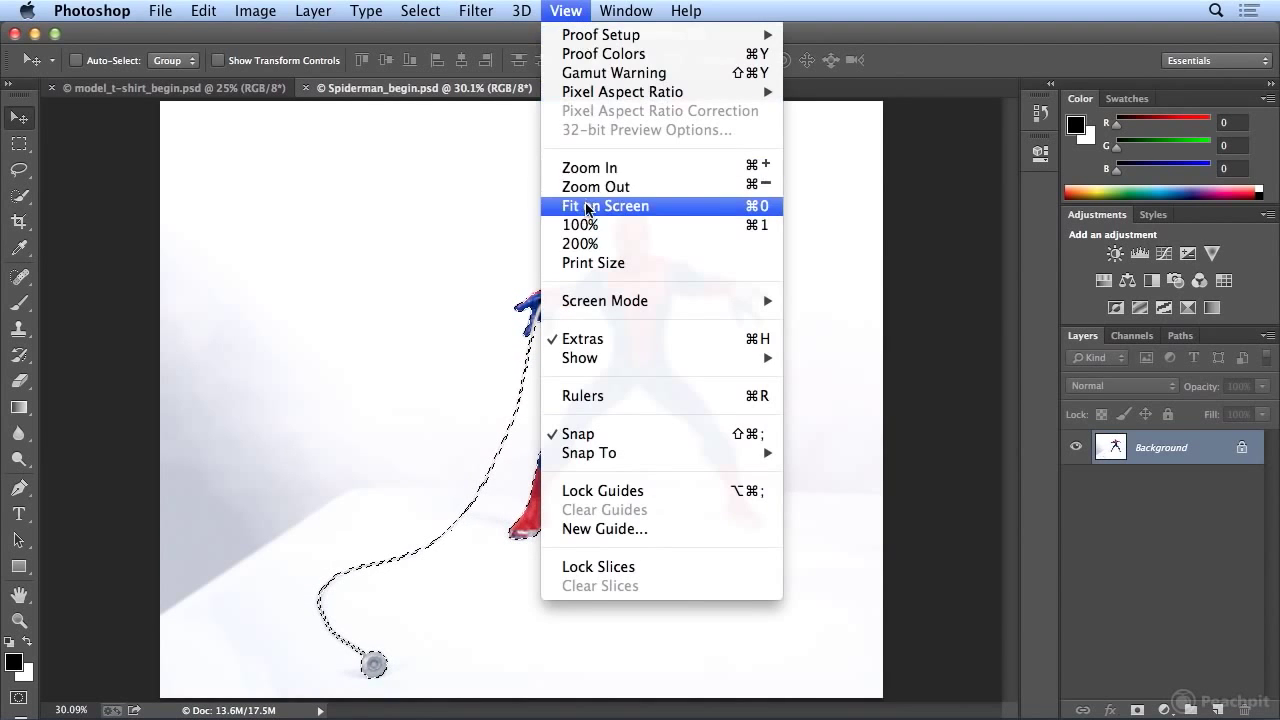
click(590, 170)
click(566, 10)
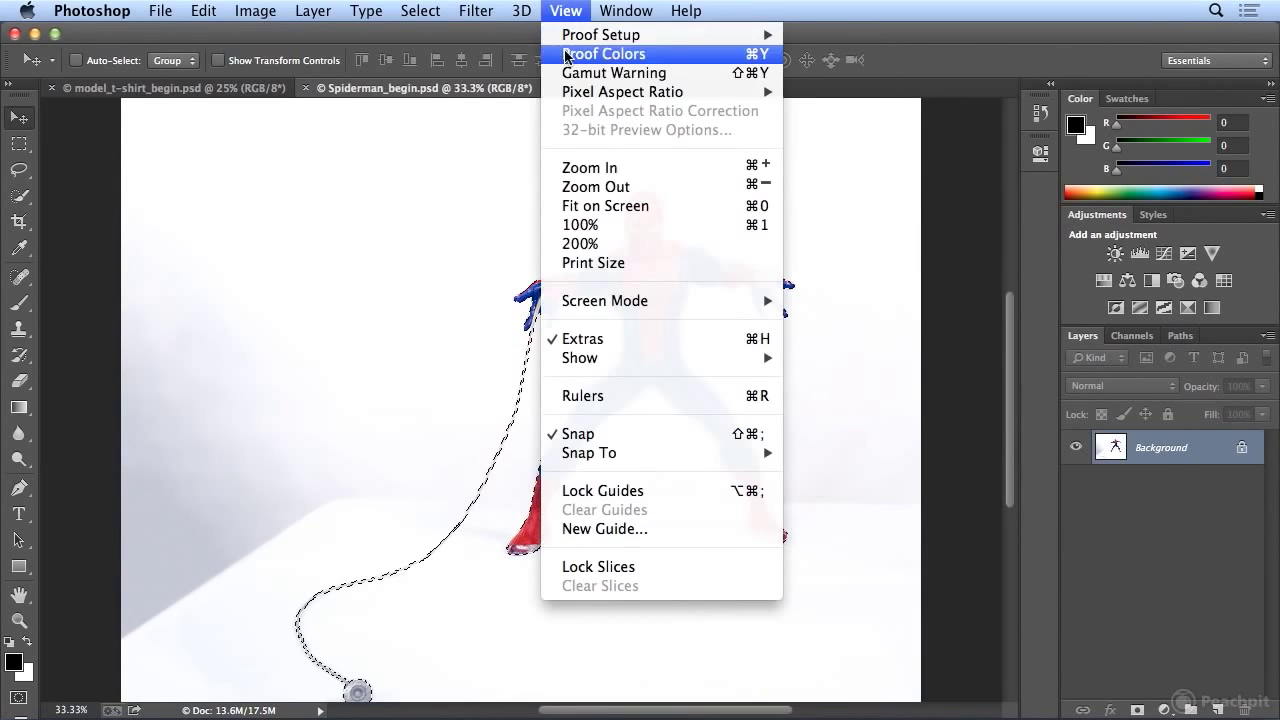
click(582, 168)
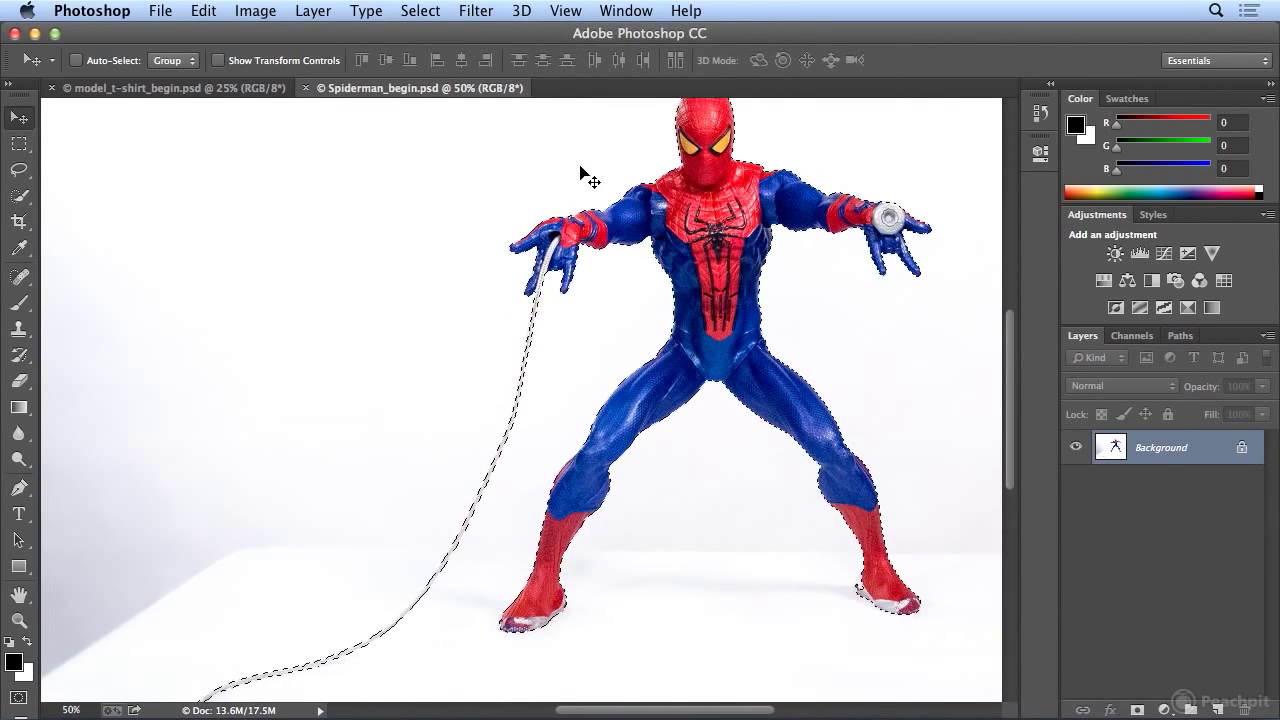
click(431, 11)
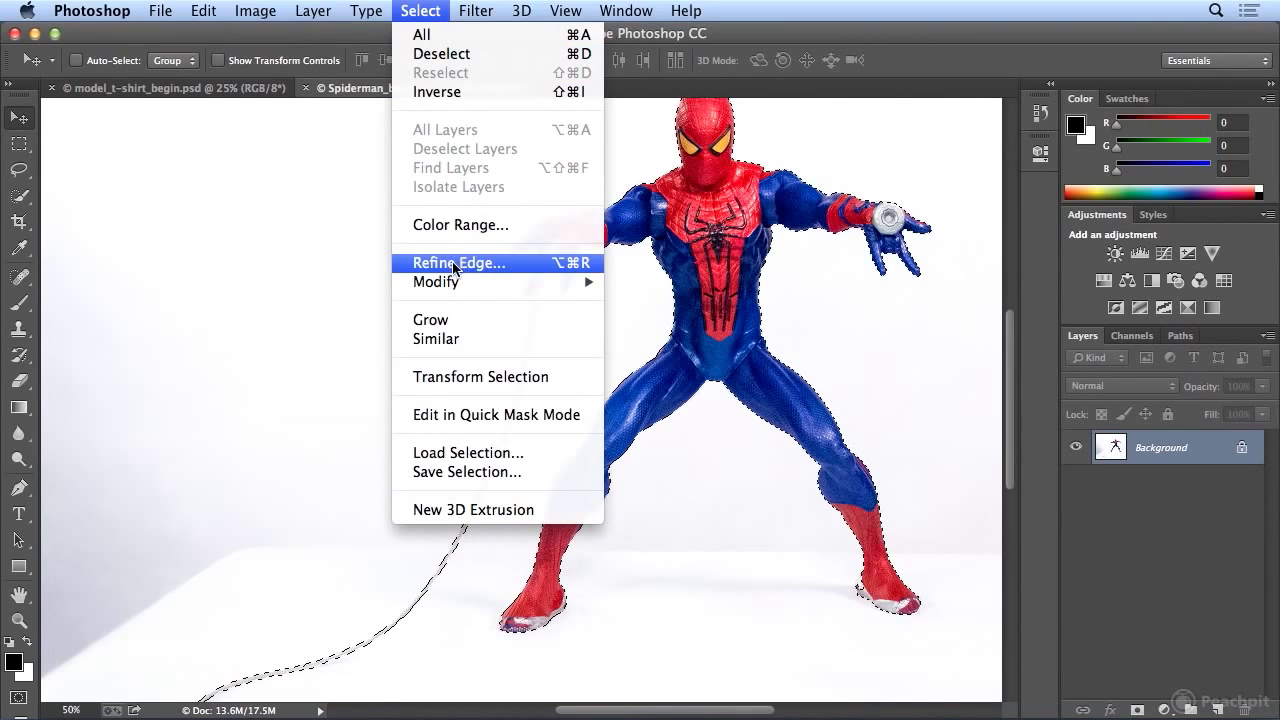
click(430, 10)
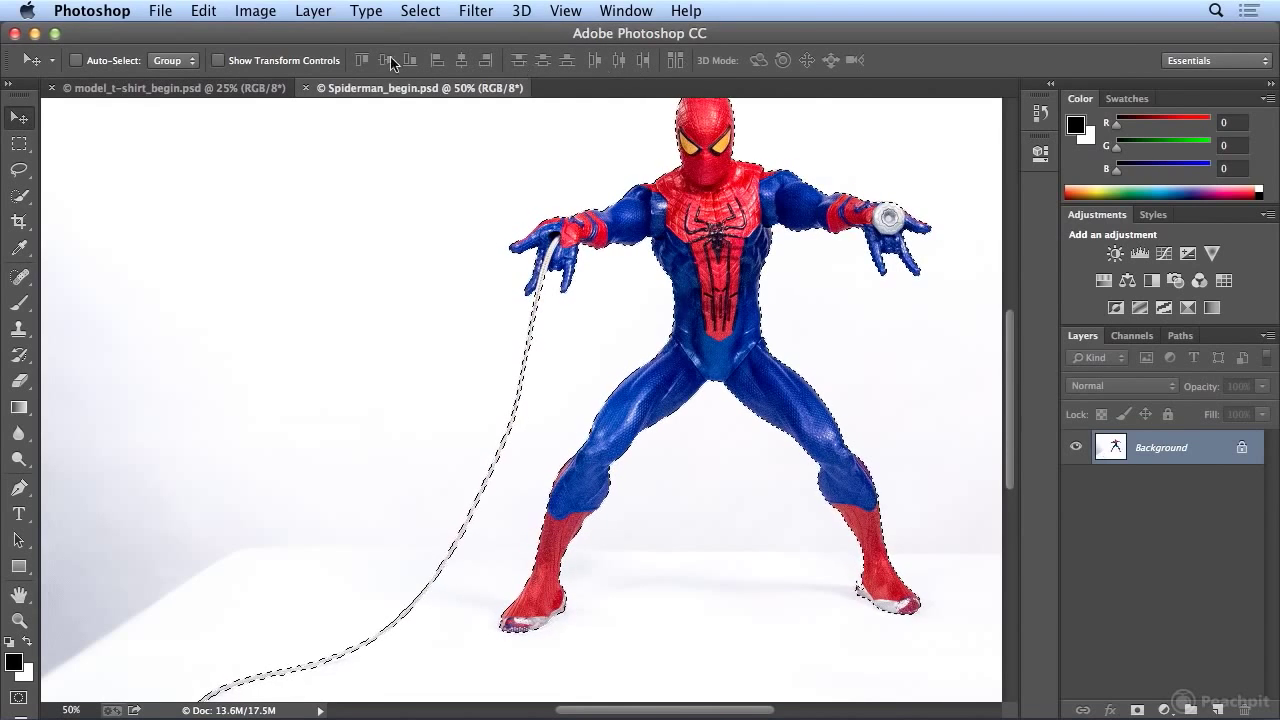
click(21, 170)
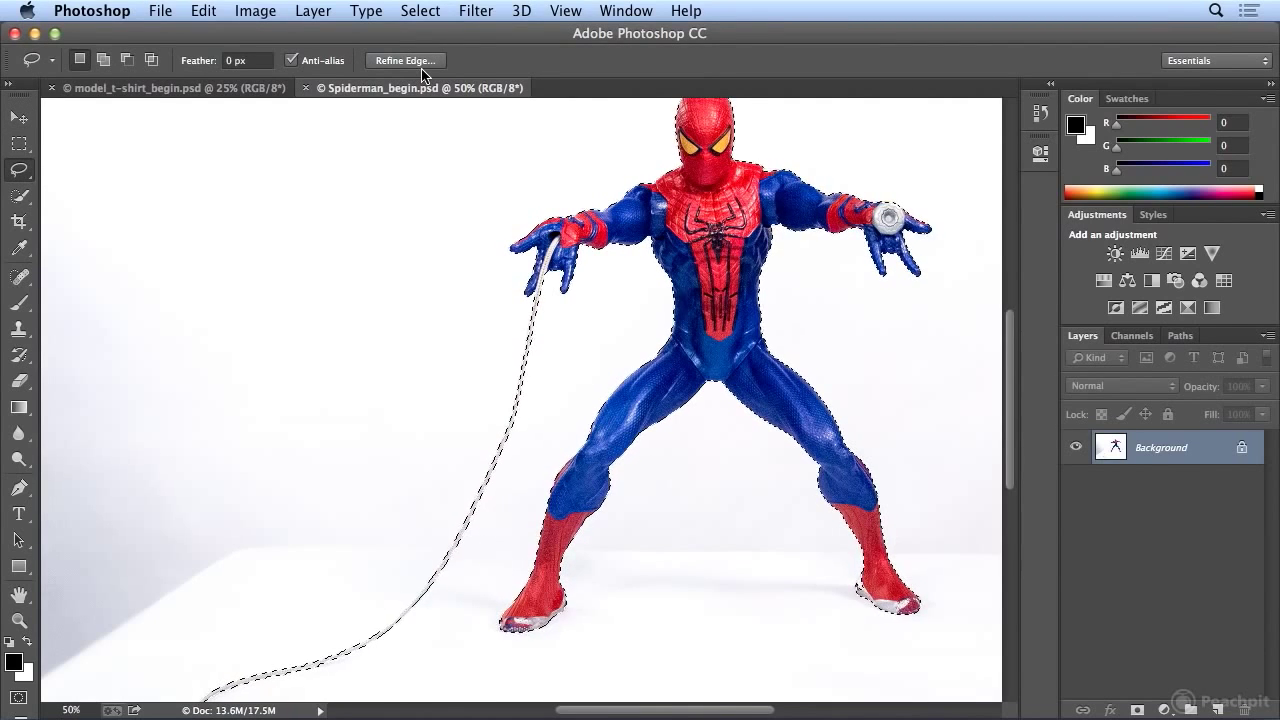
click(419, 10)
click(427, 263)
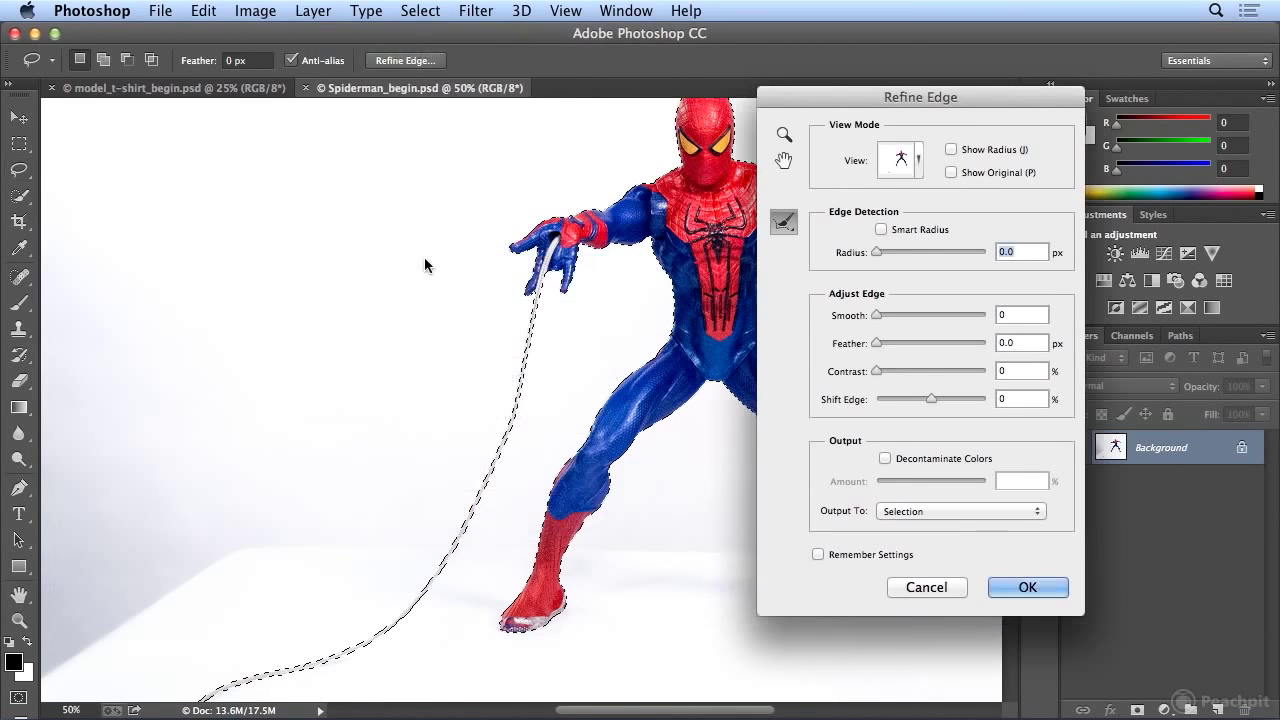
drag(970, 99, 1125, 96)
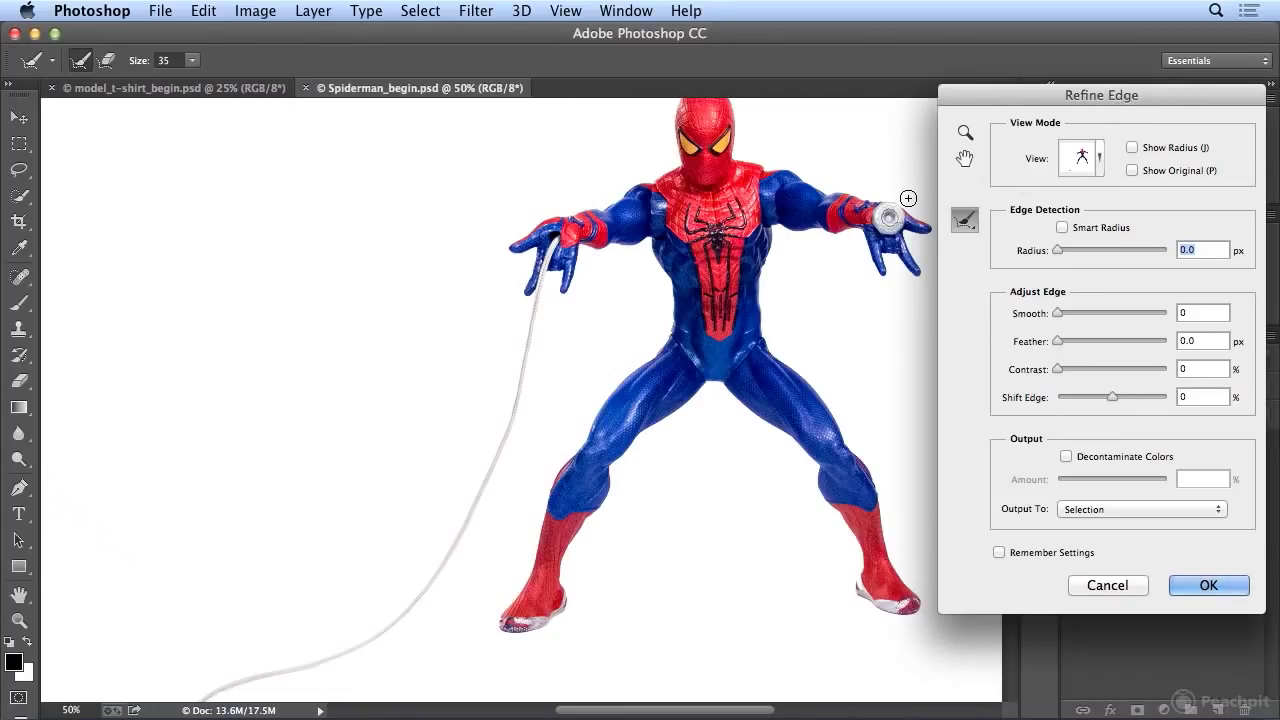
- Preview the refined selection with the On Black view mode
click(1100, 161)
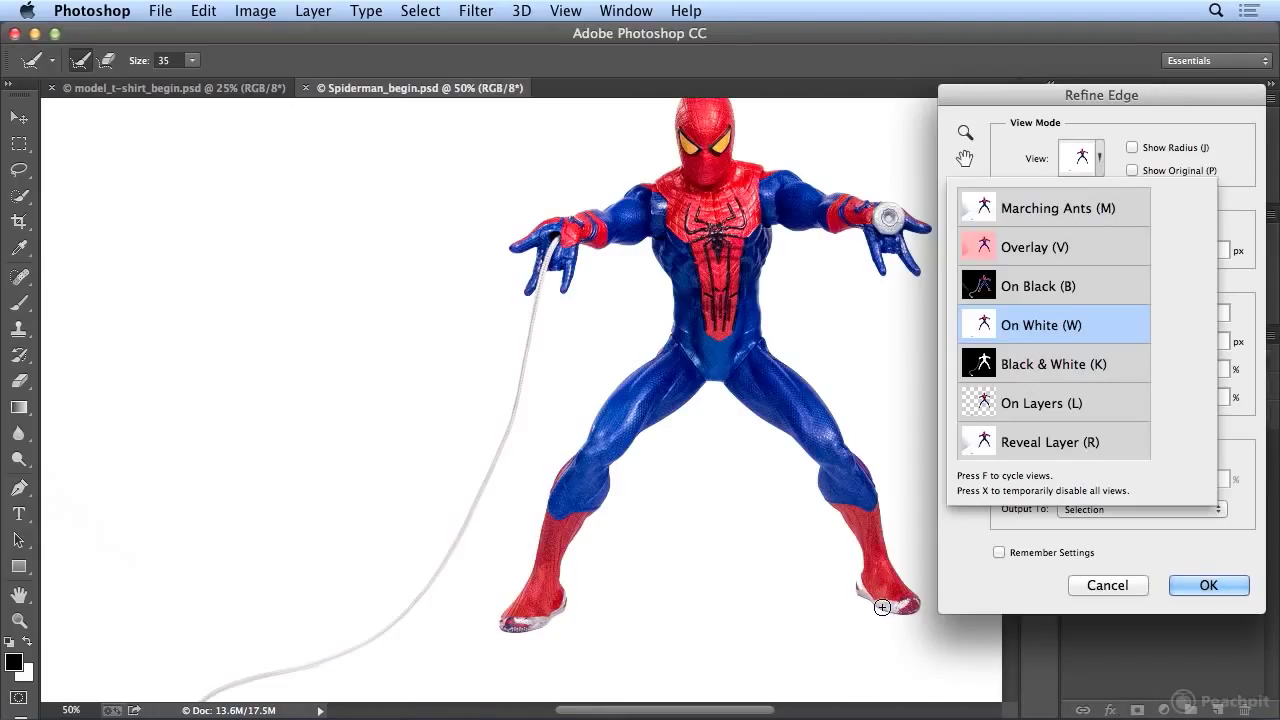
click(1066, 290)
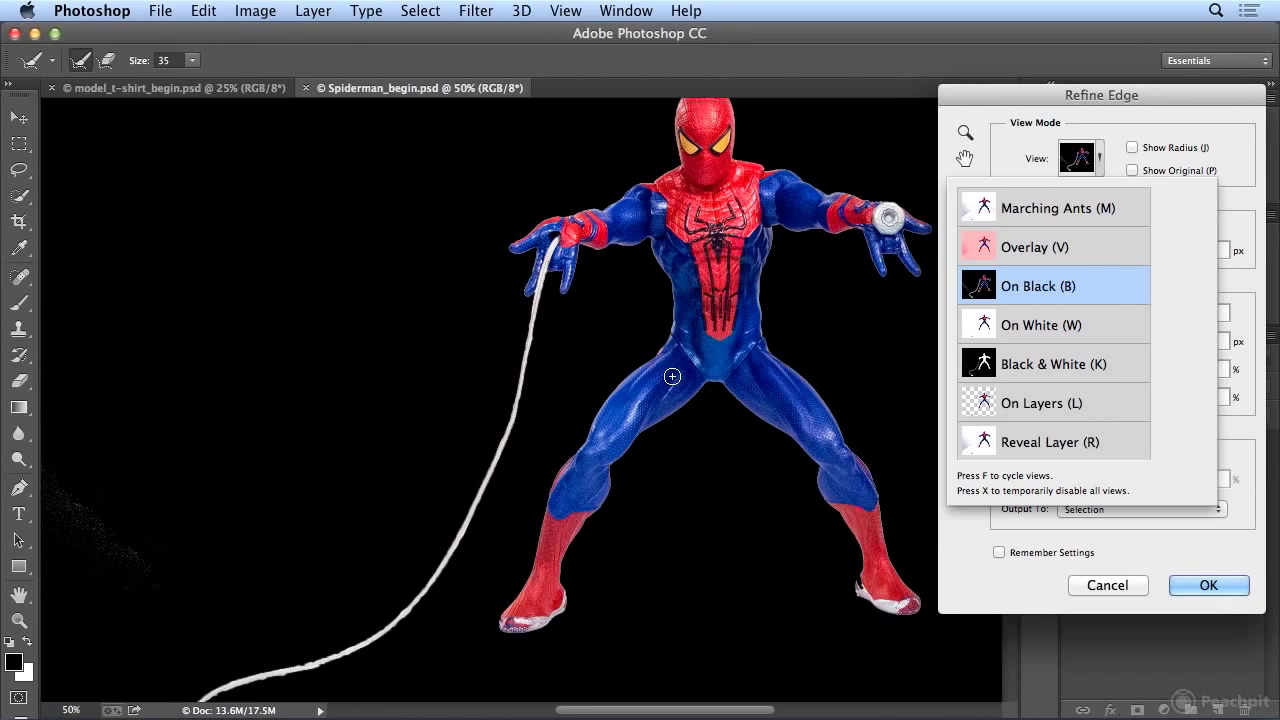
click(1010, 108)
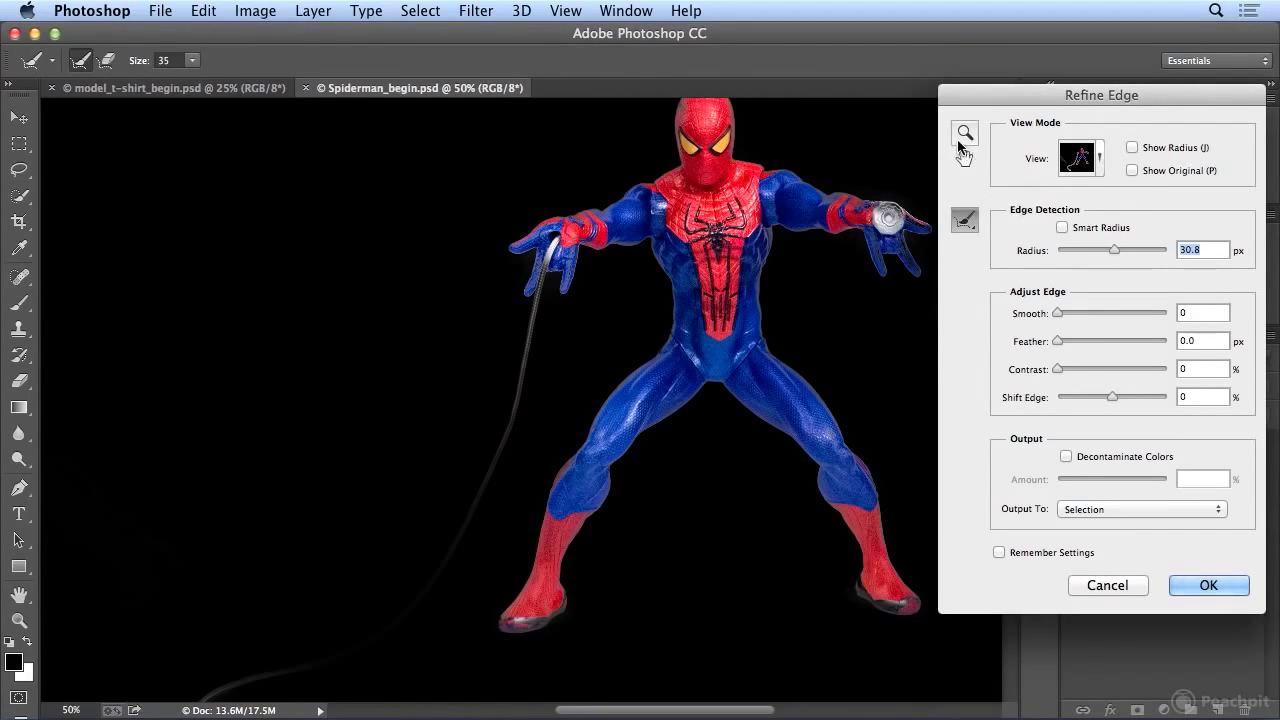
- Try an edge detection radius of 4.2 px and a Smooth value of 26, resetting each to 0
click(779, 173)
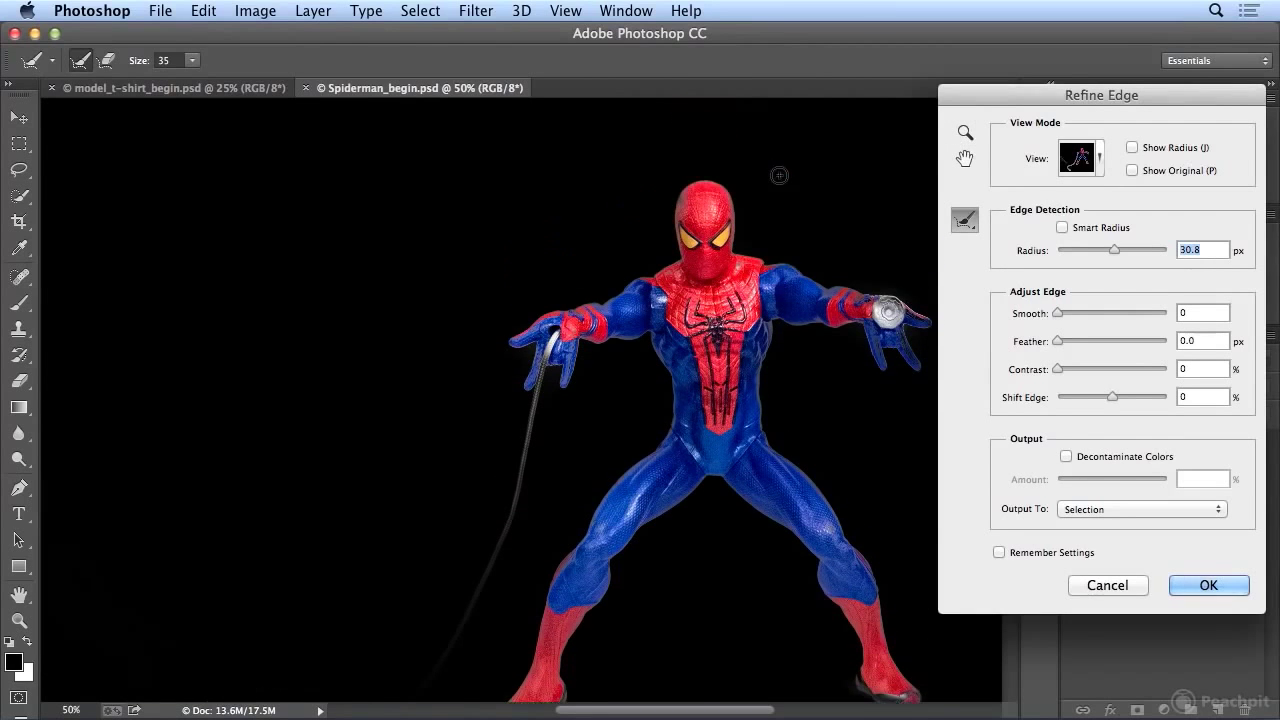
scroll(775, 176, down, 2)
scroll(772, 179, up, 2)
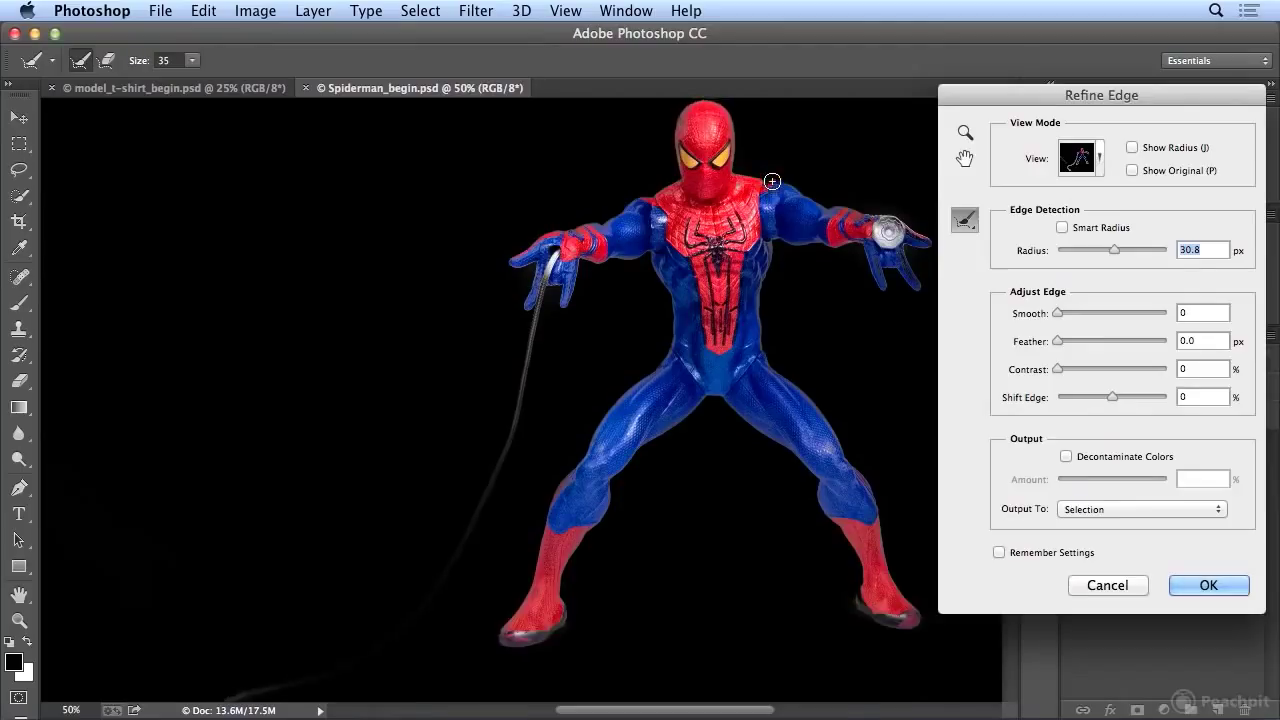
scroll(772, 180, up, 2)
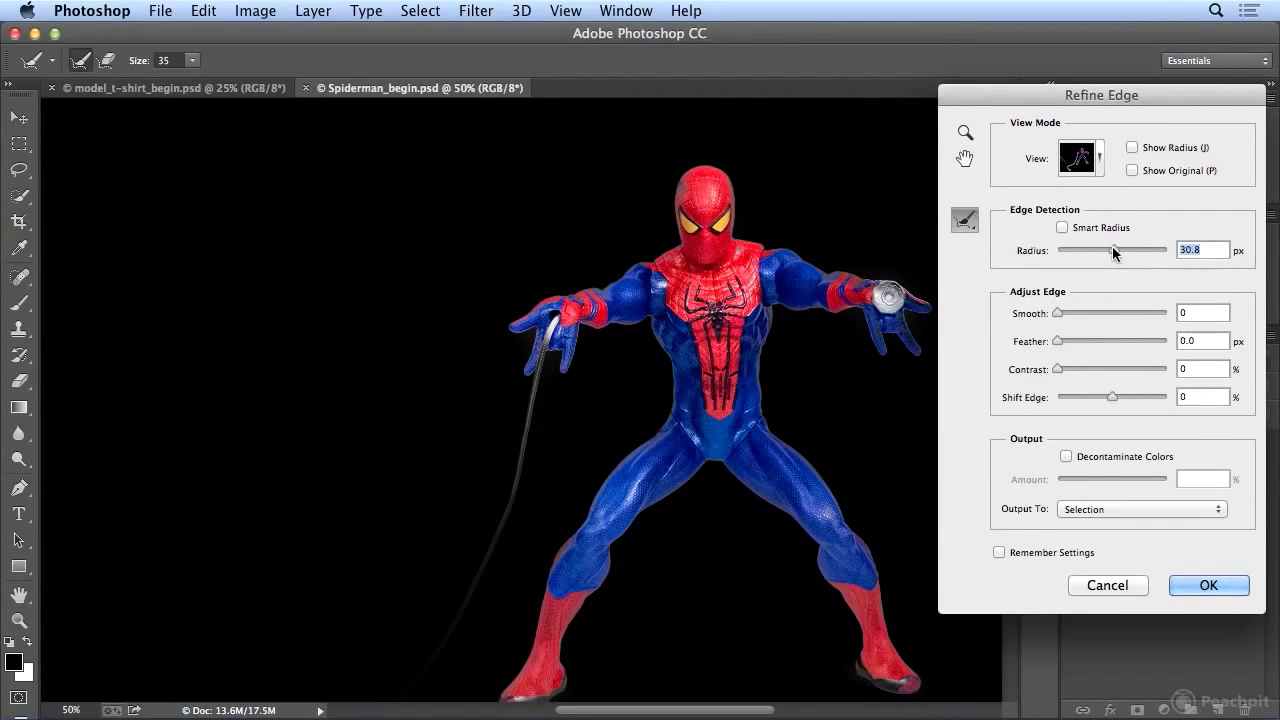
drag(1078, 247, 1082, 247)
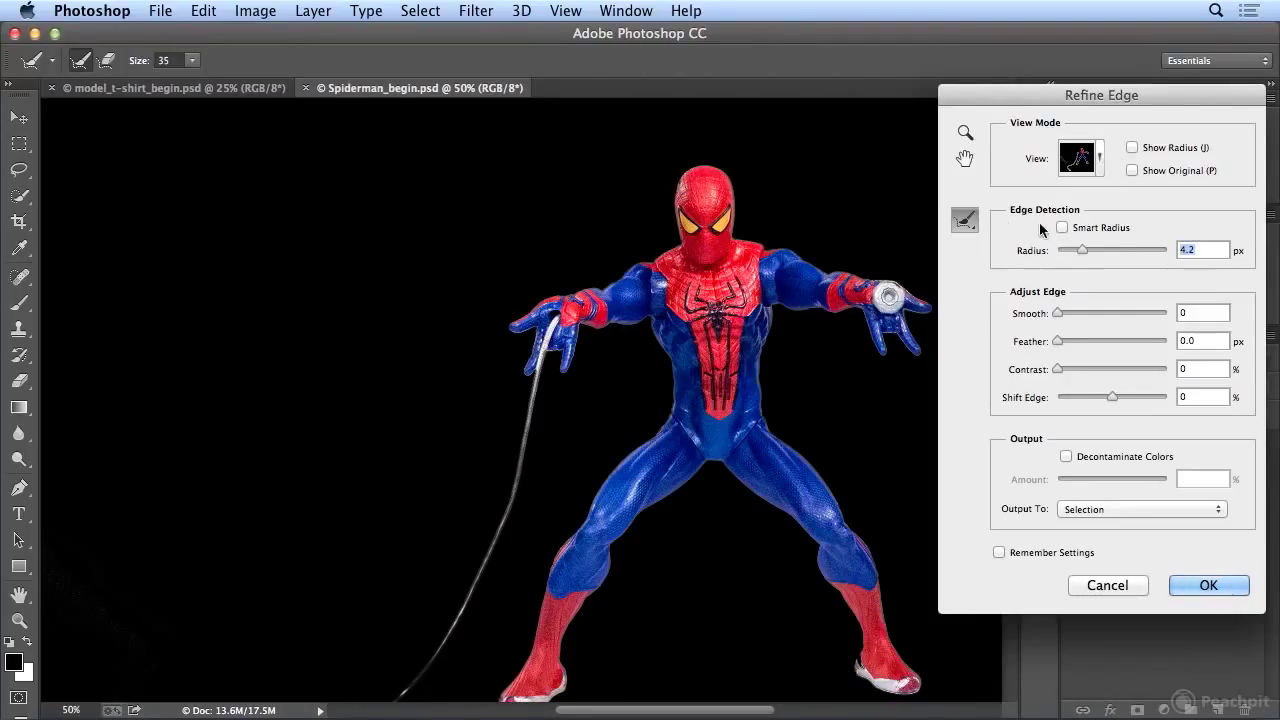
drag(1079, 250, 1031, 251)
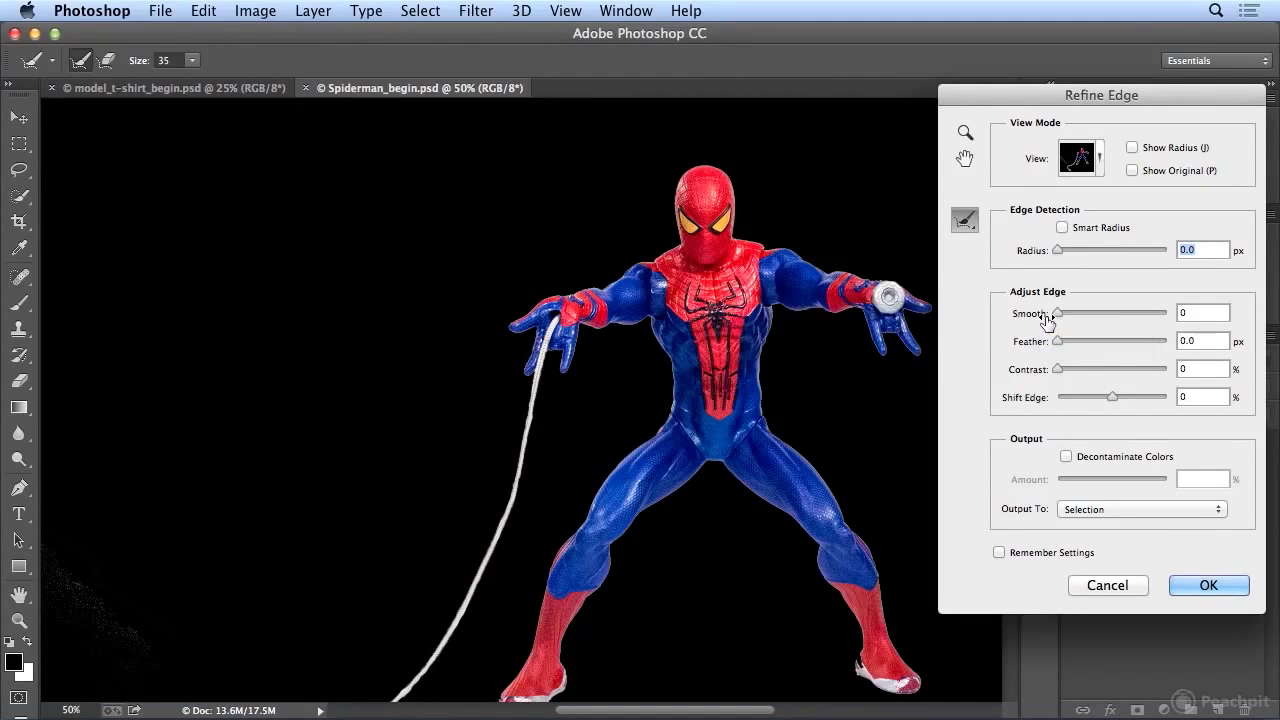
drag(1054, 313, 1086, 313)
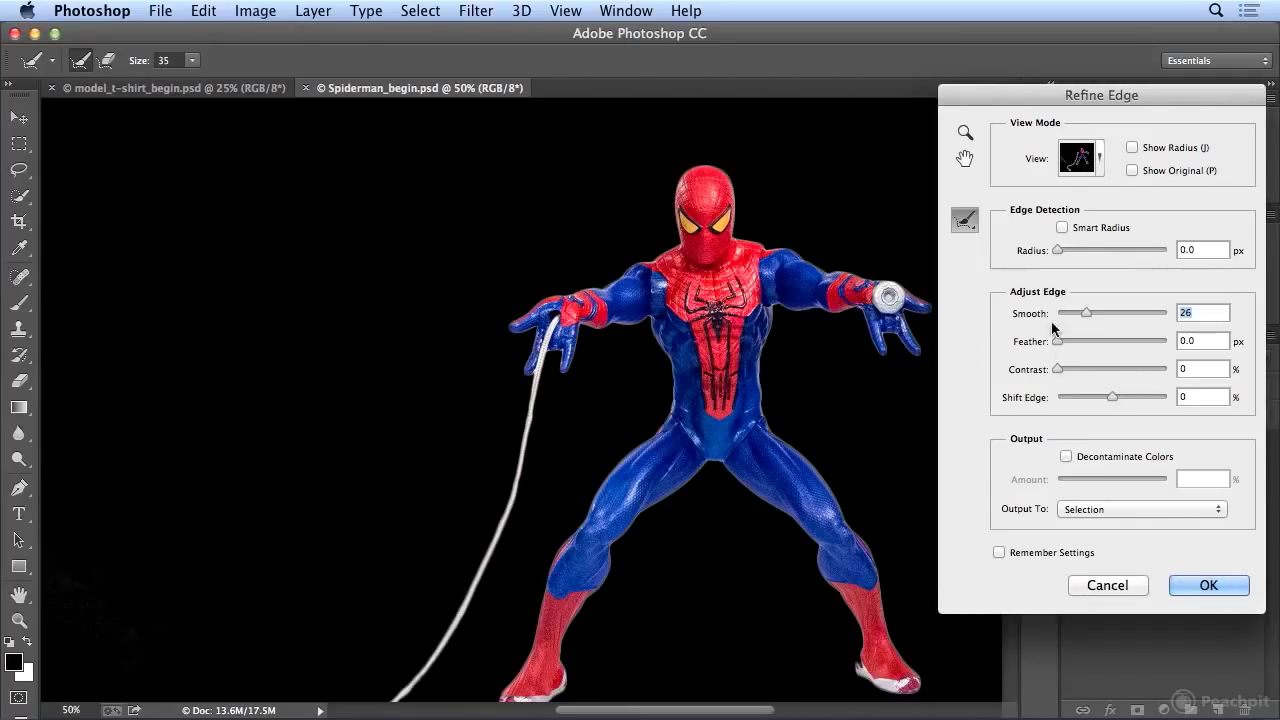
drag(1079, 312, 1010, 318)
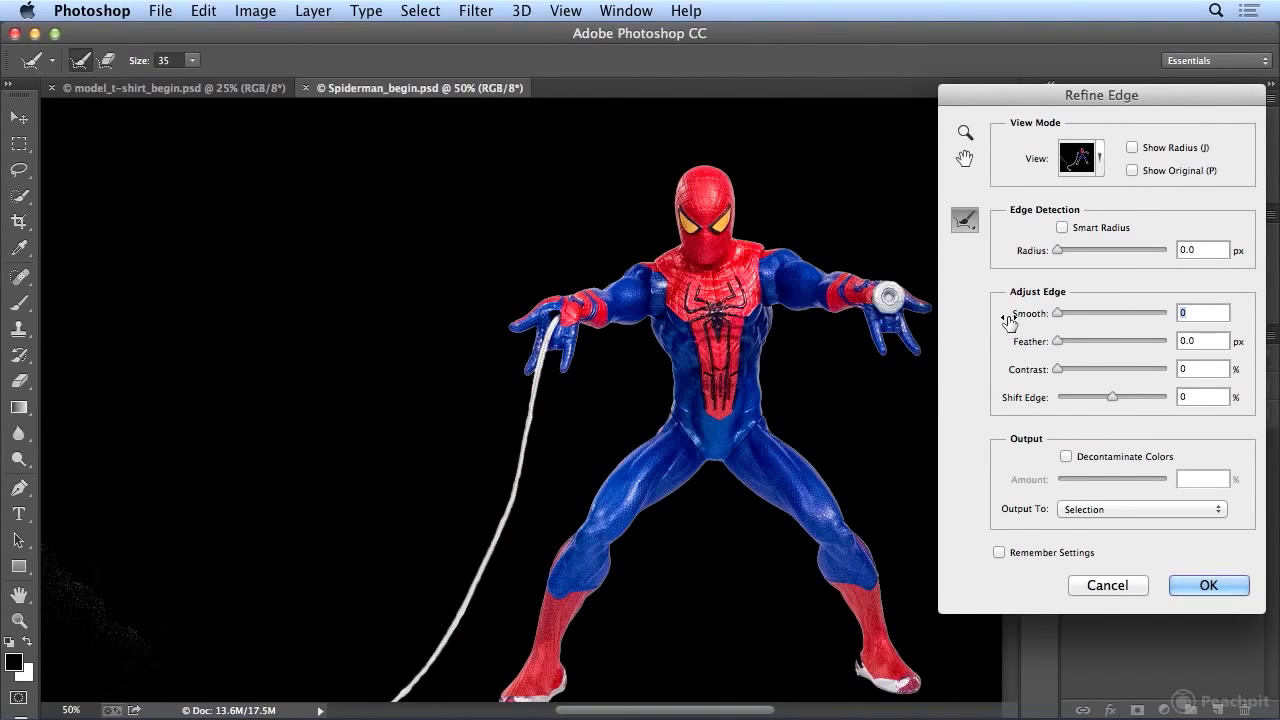
- Adjust the selection edge to Smooth 17, Contrast 62% and Shift Edge -78%
key(super+plus)
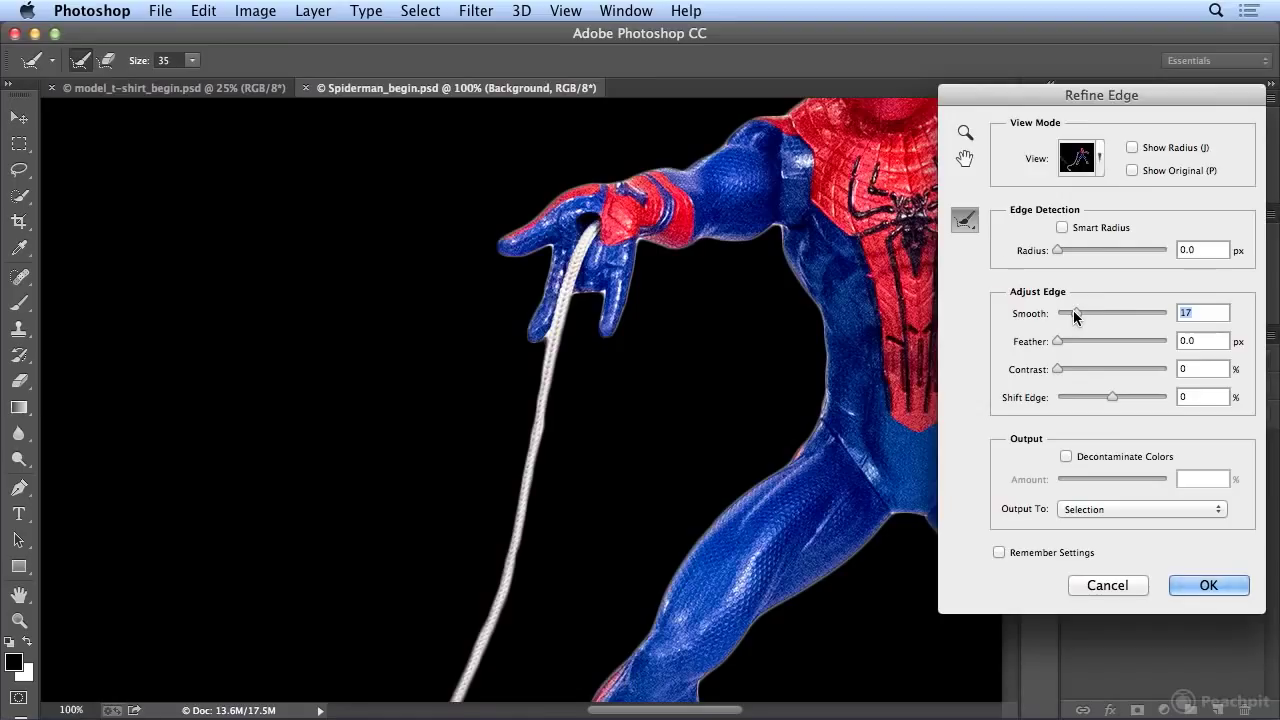
drag(1058, 370, 1125, 366)
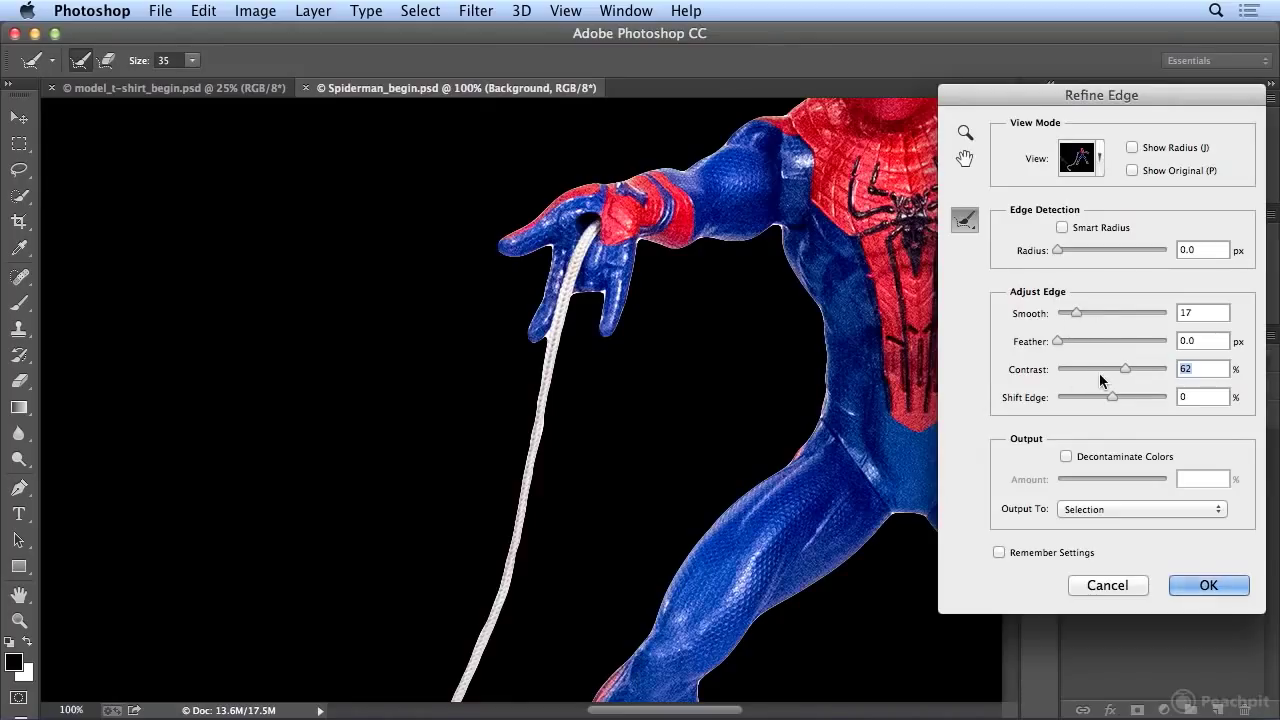
drag(1112, 395, 1080, 397)
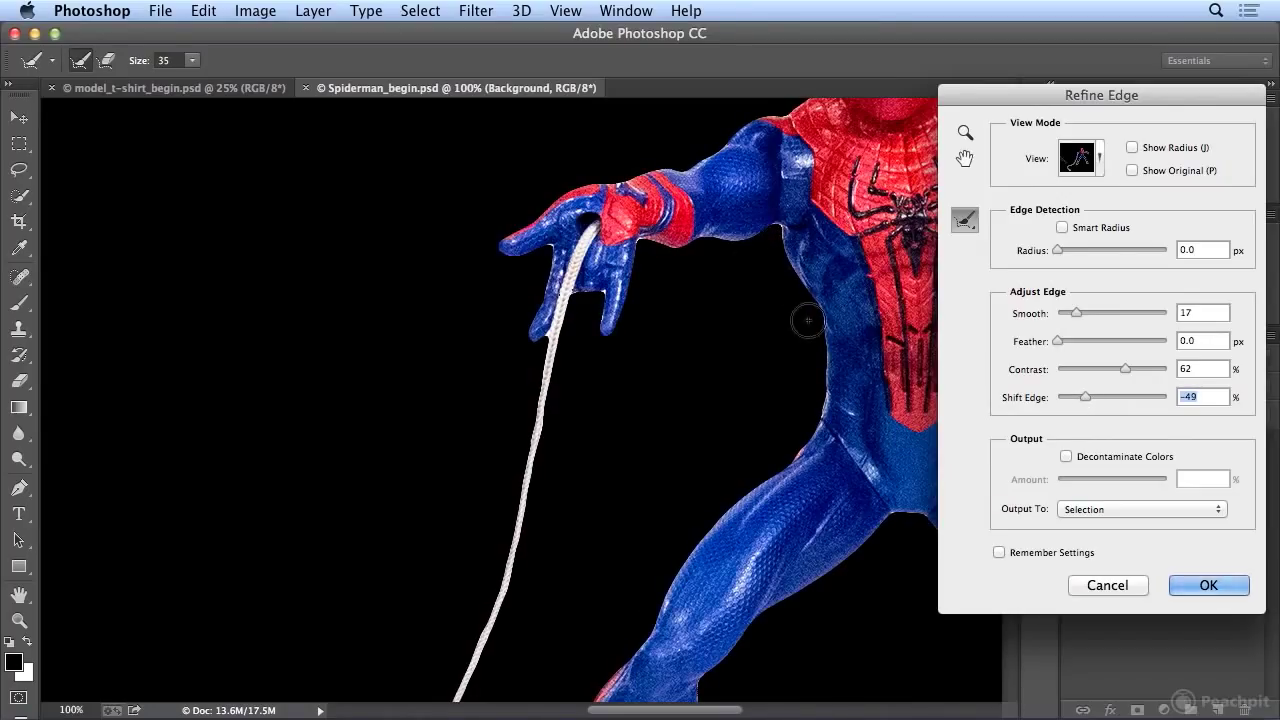
drag(1083, 397, 1071, 401)
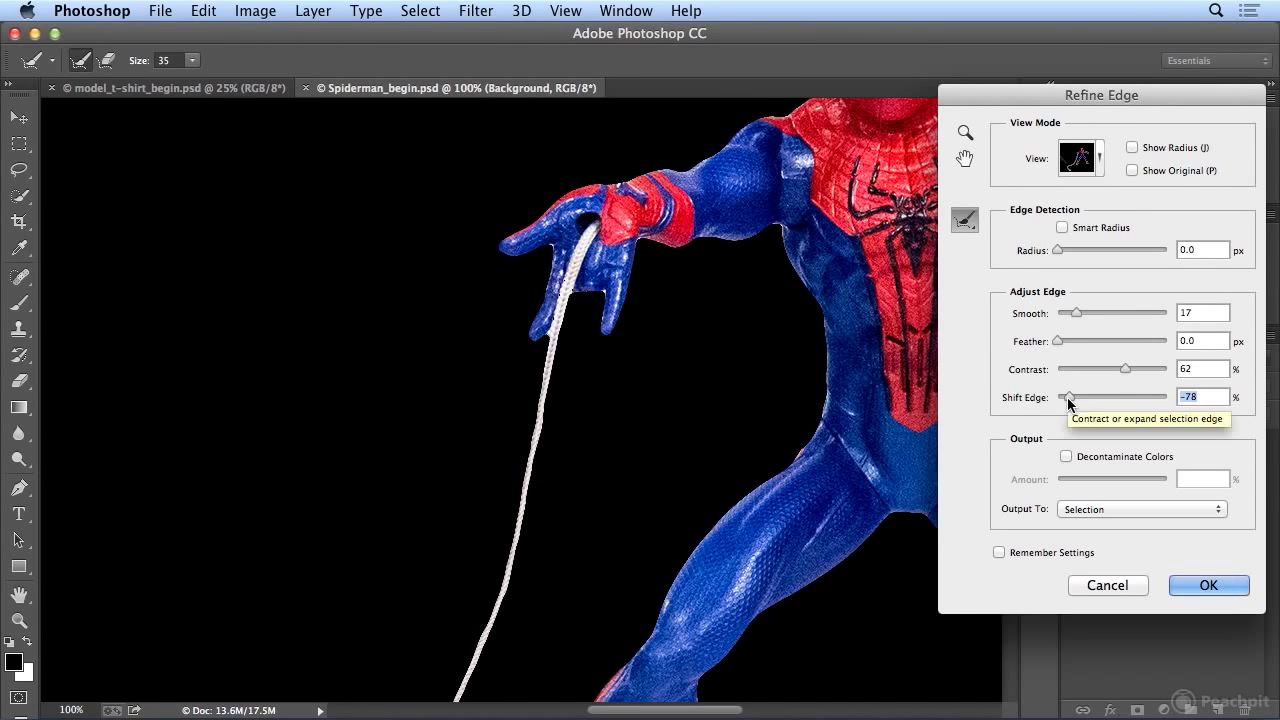
- Compare the whole figure with the original selection, and set Smooth to 25 and Shift Edge to -35%
key(super+minus)
key(super+minus)
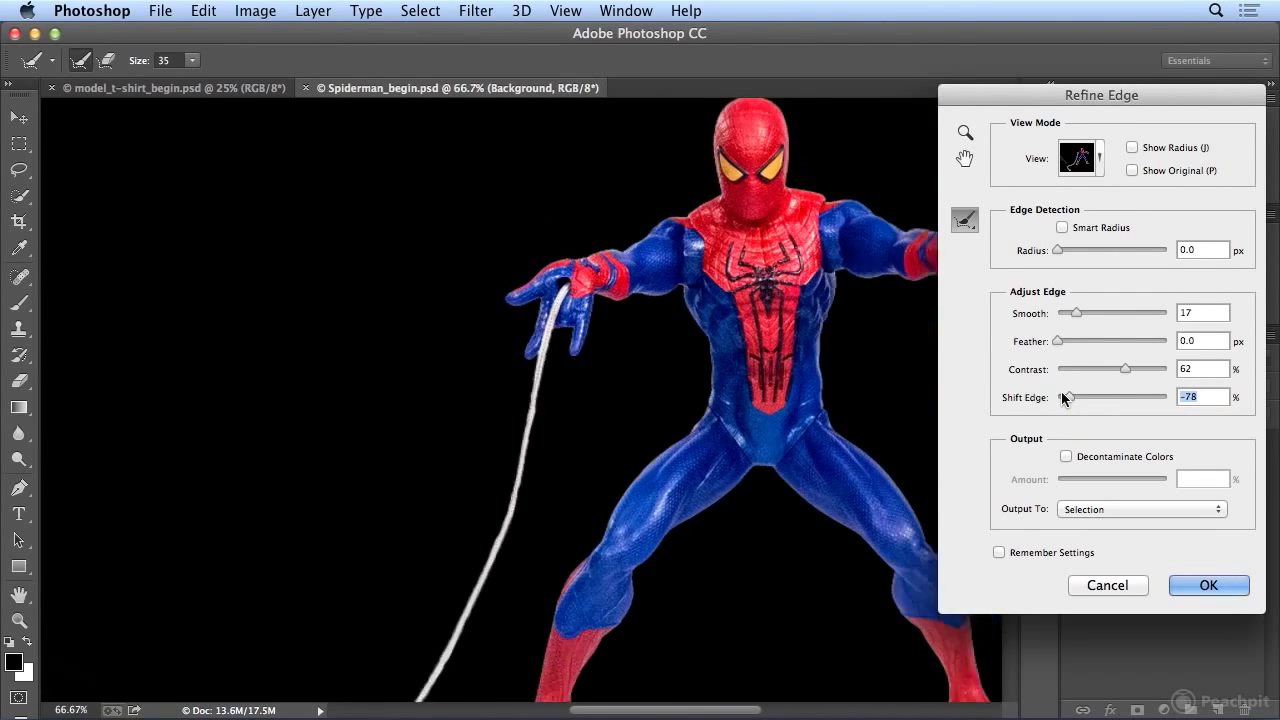
key(super+minus)
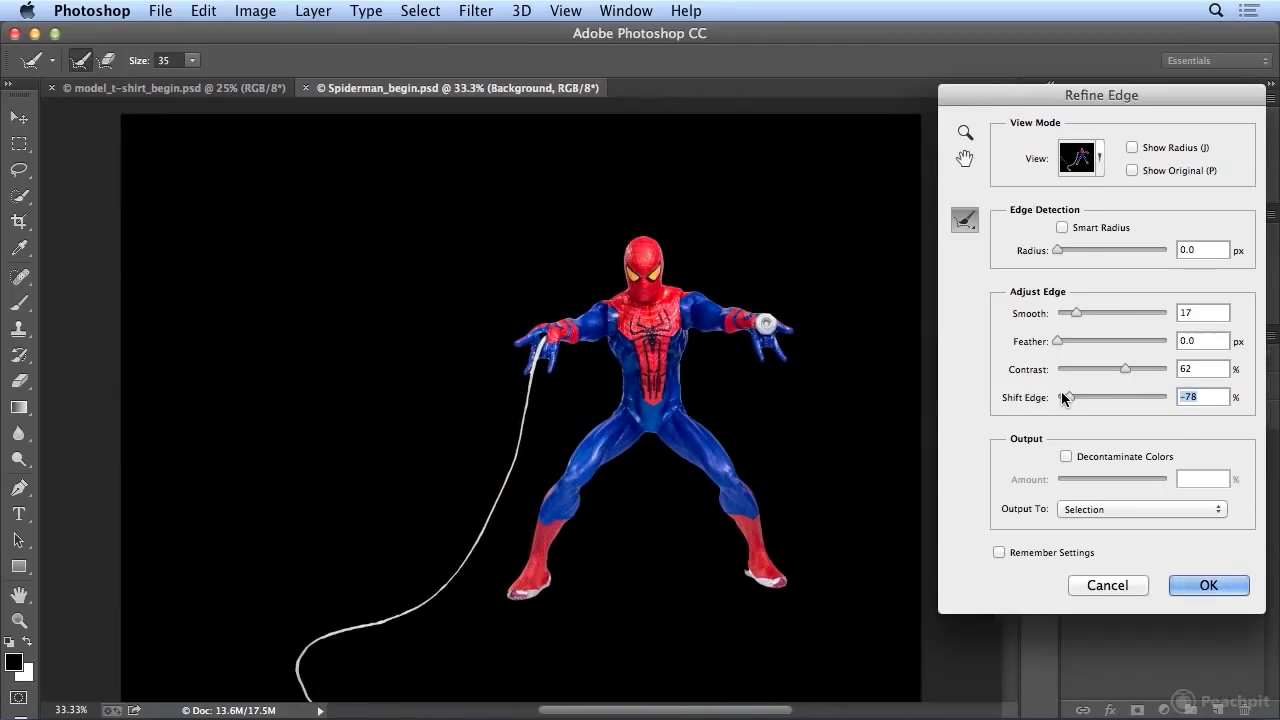
click(1133, 170)
mouse_move(1058, 250)
mouse_down()
mouse_move(1071, 252)
mouse_move(1060, 256)
mouse_up()
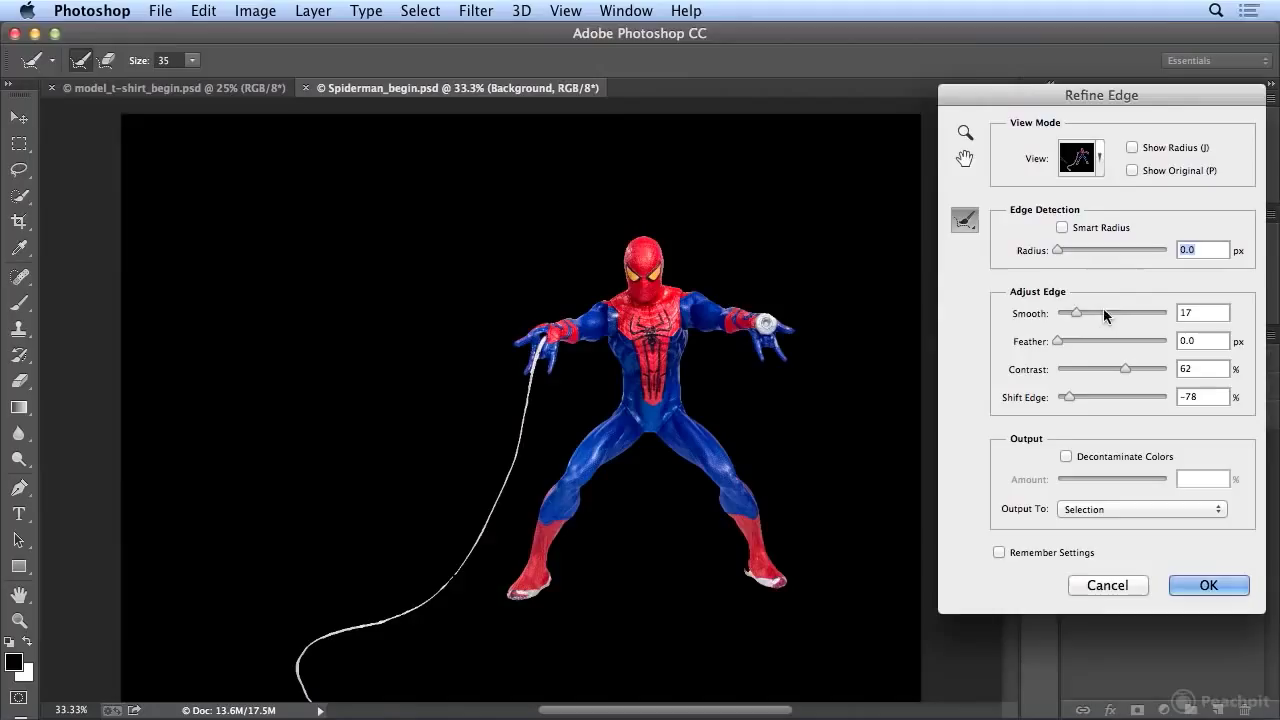
drag(1079, 312, 1086, 309)
drag(1071, 397, 1094, 400)
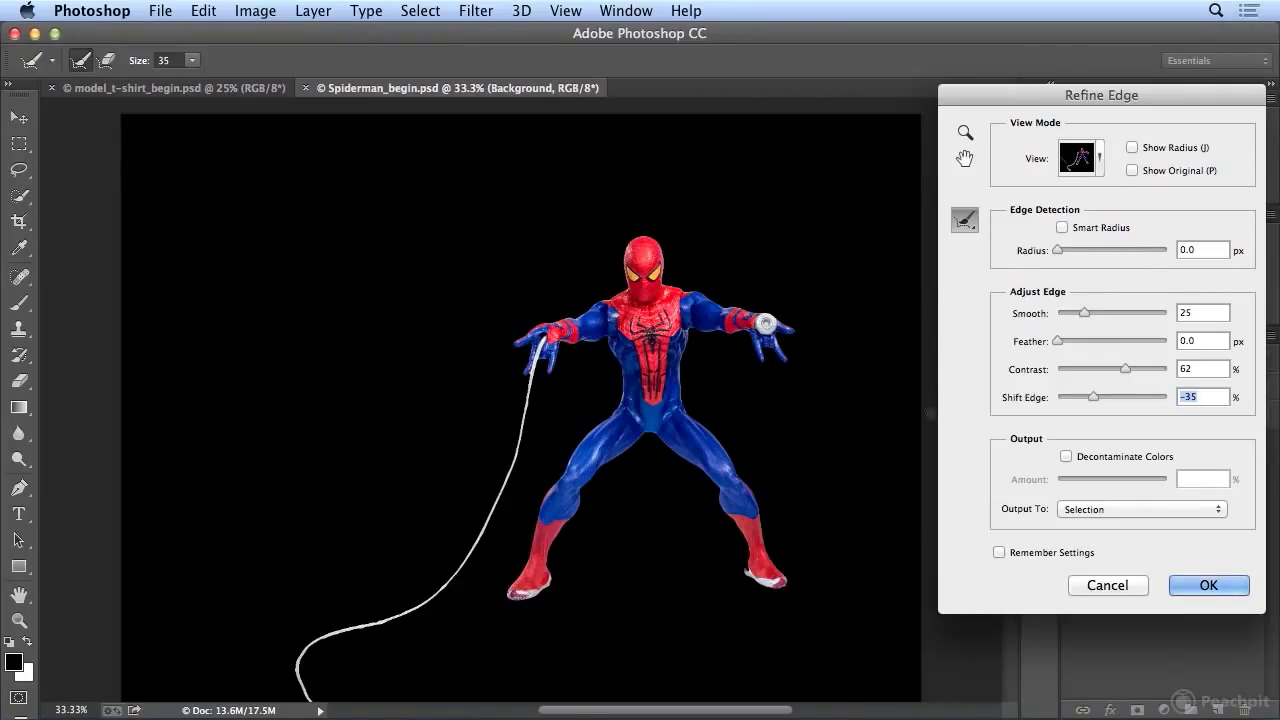
- Switch from the Refine Radius tool to the Erase Refinements tool
click(962, 225)
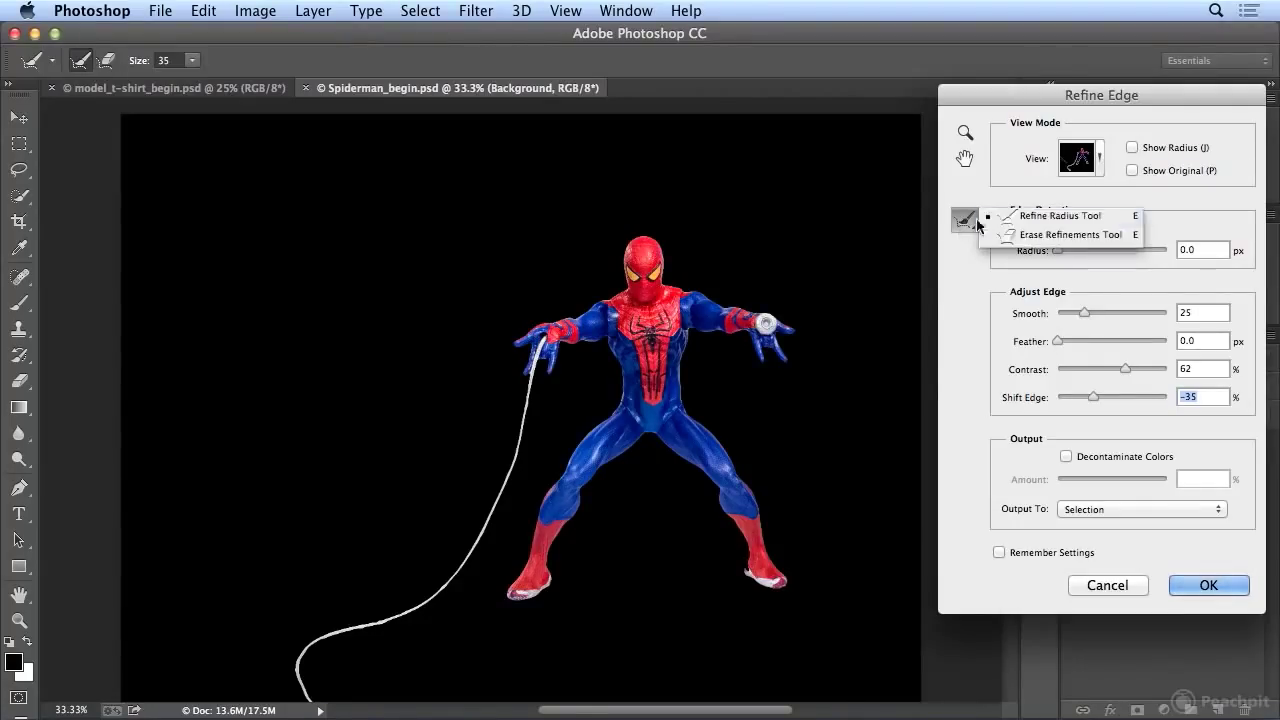
click(1000, 235)
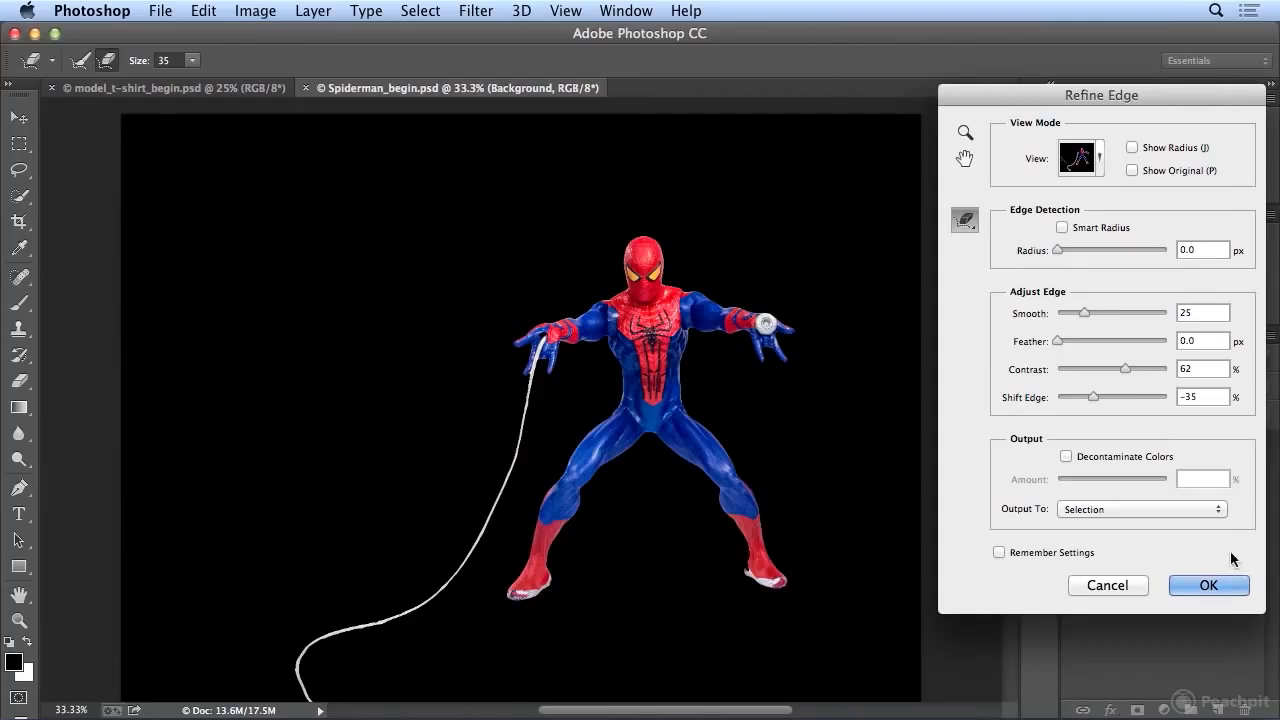
- Accept the refined edge and use the Lasso tool to add the missed area inside the foot at the image's right to the selection
click(1210, 585)
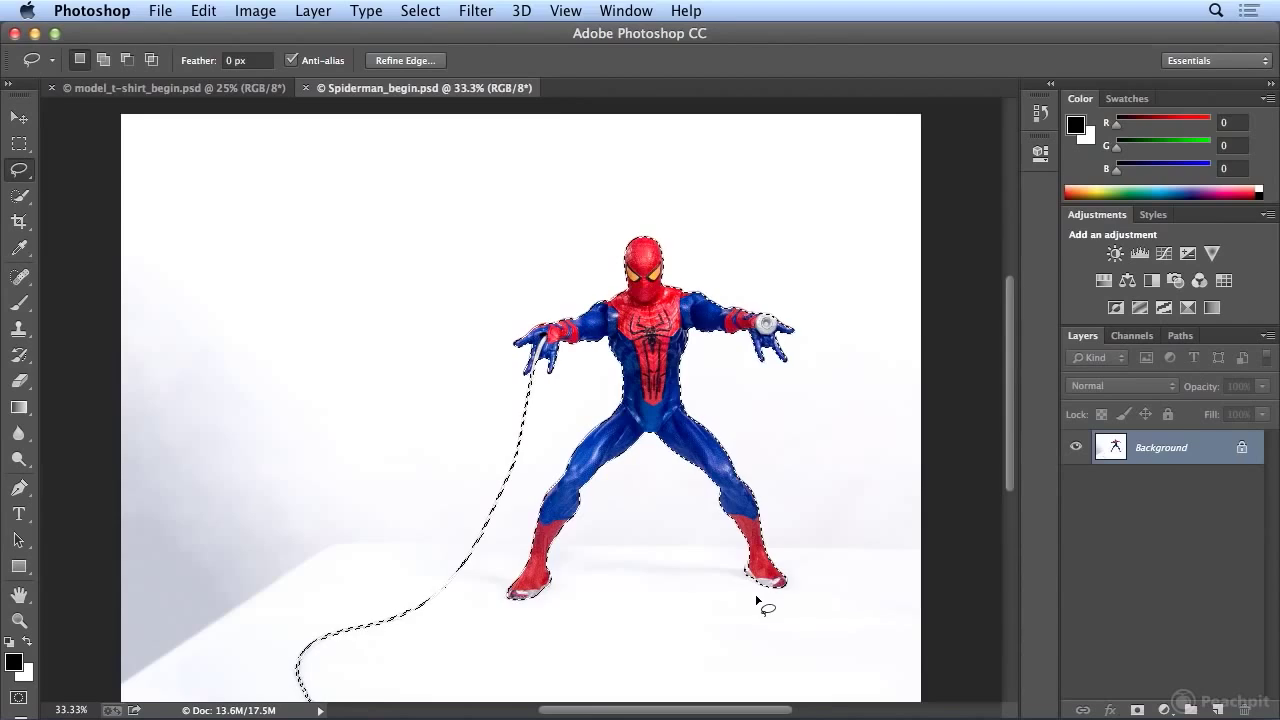
key(super+plus)
key(super+plus)
key(super+plus)
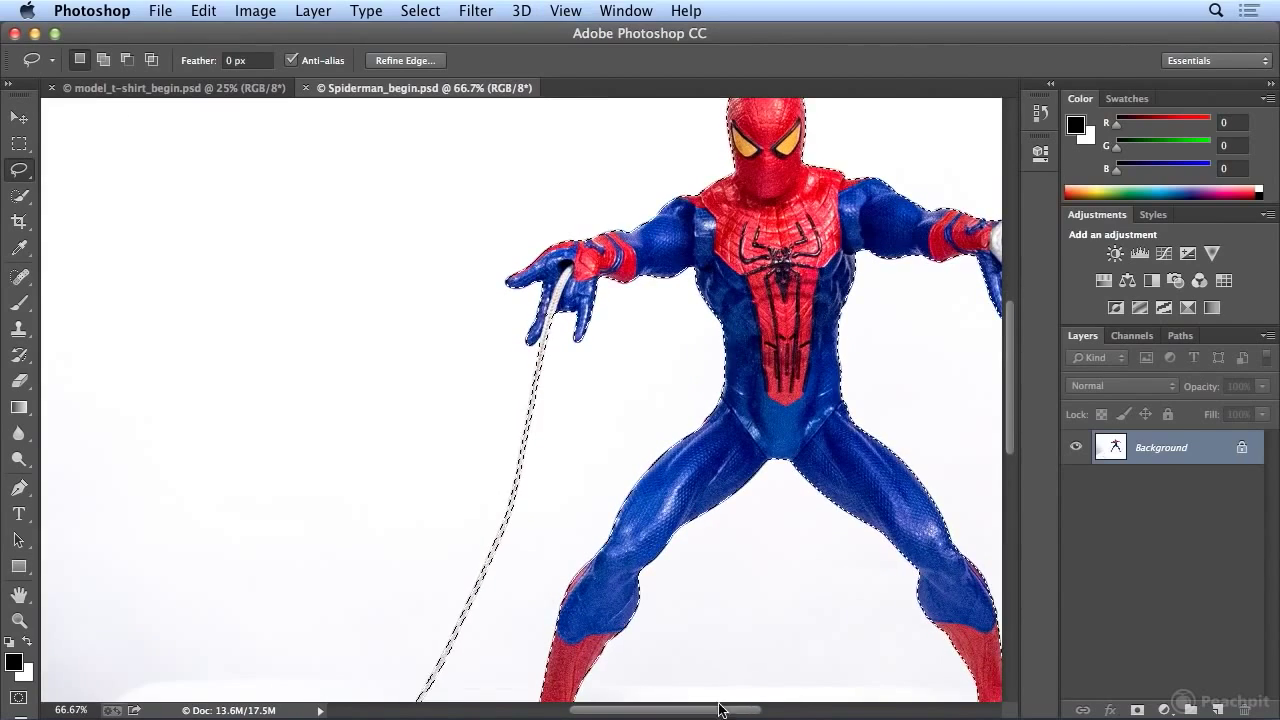
drag(720, 708, 802, 708)
scroll(771, 554, down, 5)
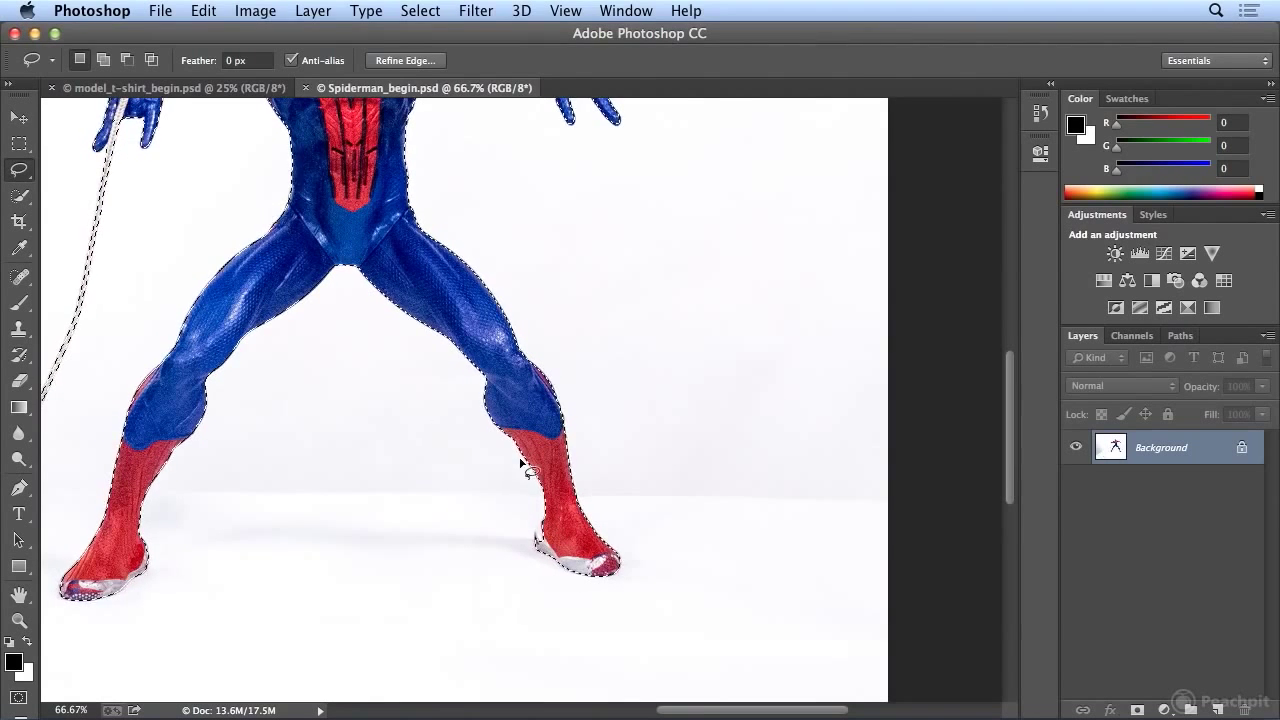
click(105, 64)
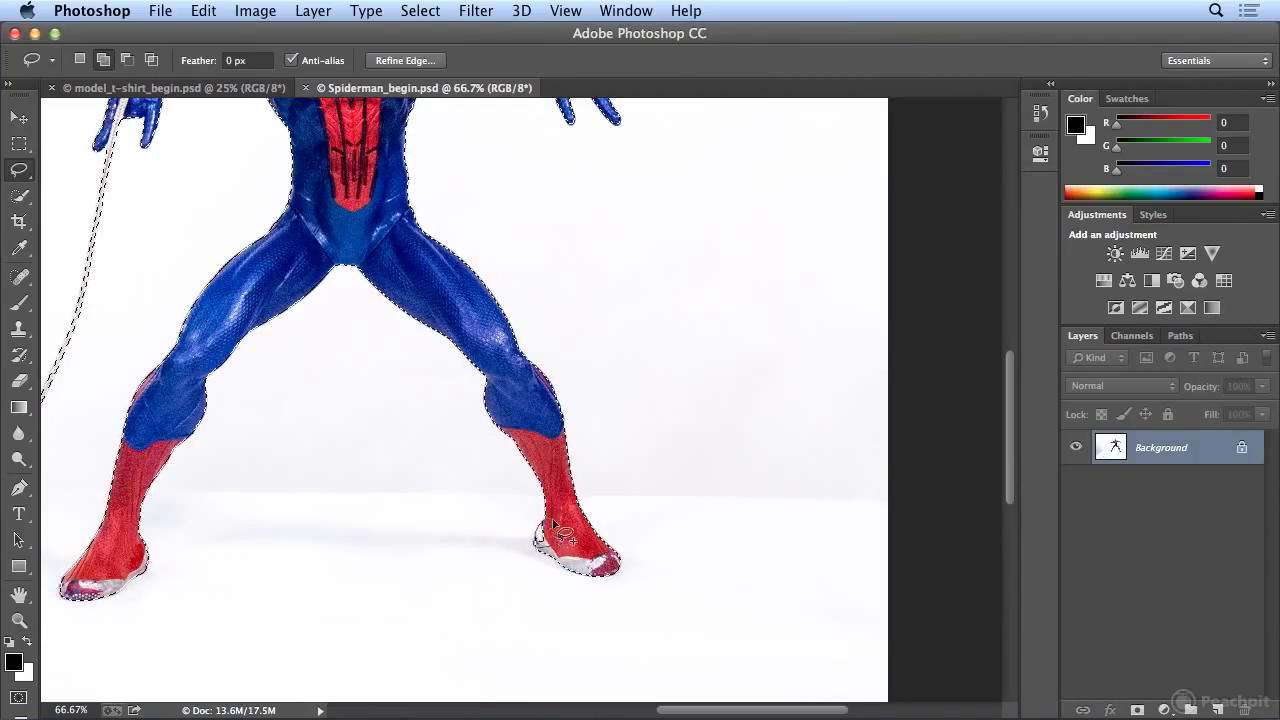
drag(555, 547, 573, 553)
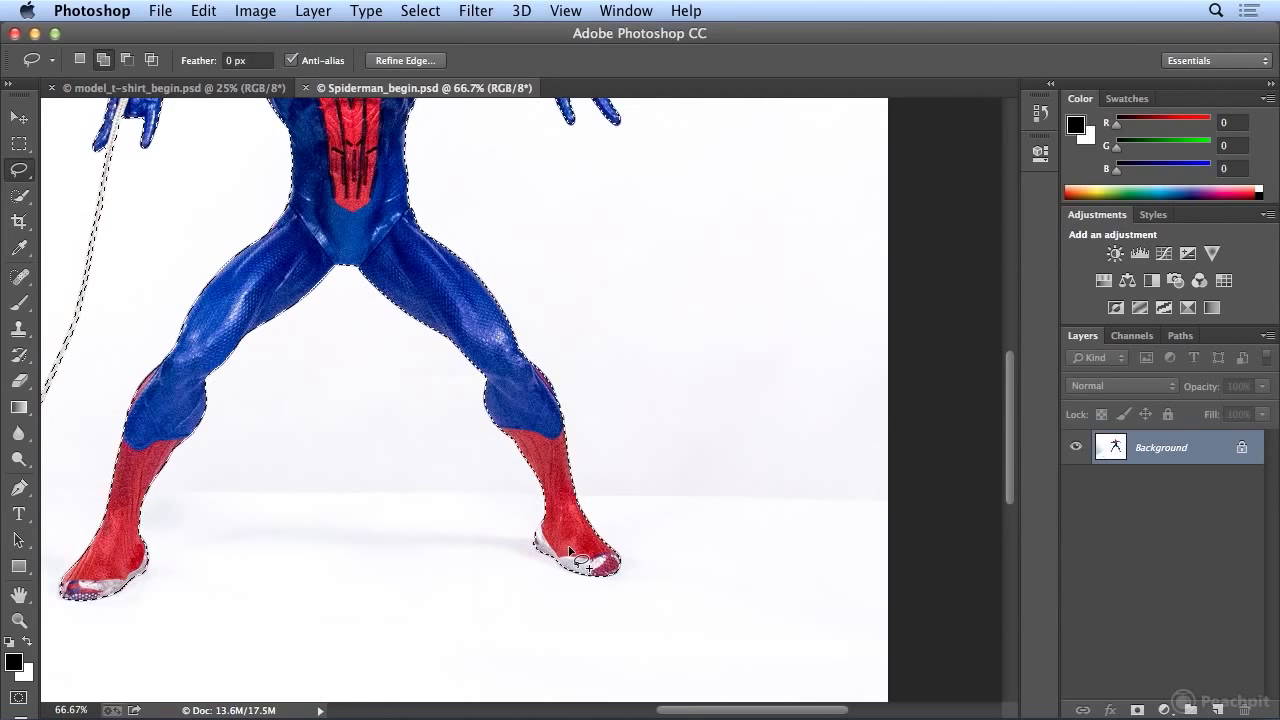
- Convert the Background into a regular layer named Spiderman and mask it with the active selection
double_click(1202, 452)
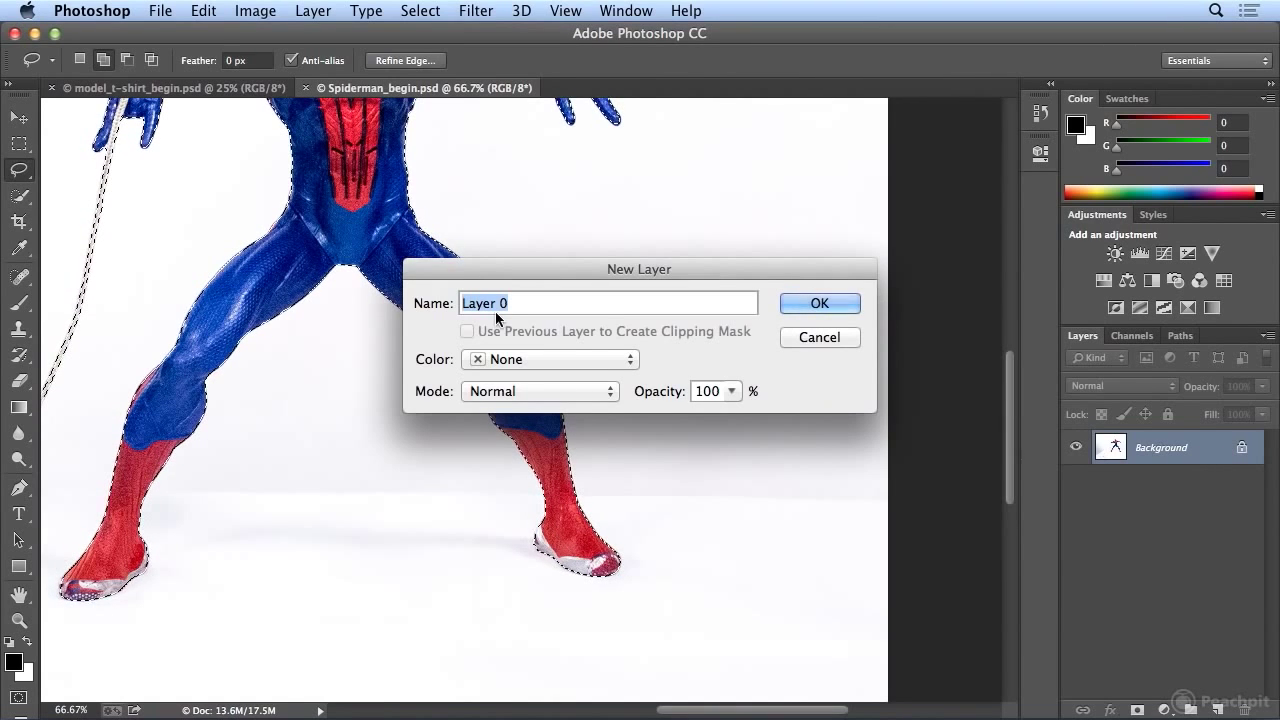
text(Spiderman)
key(Return)
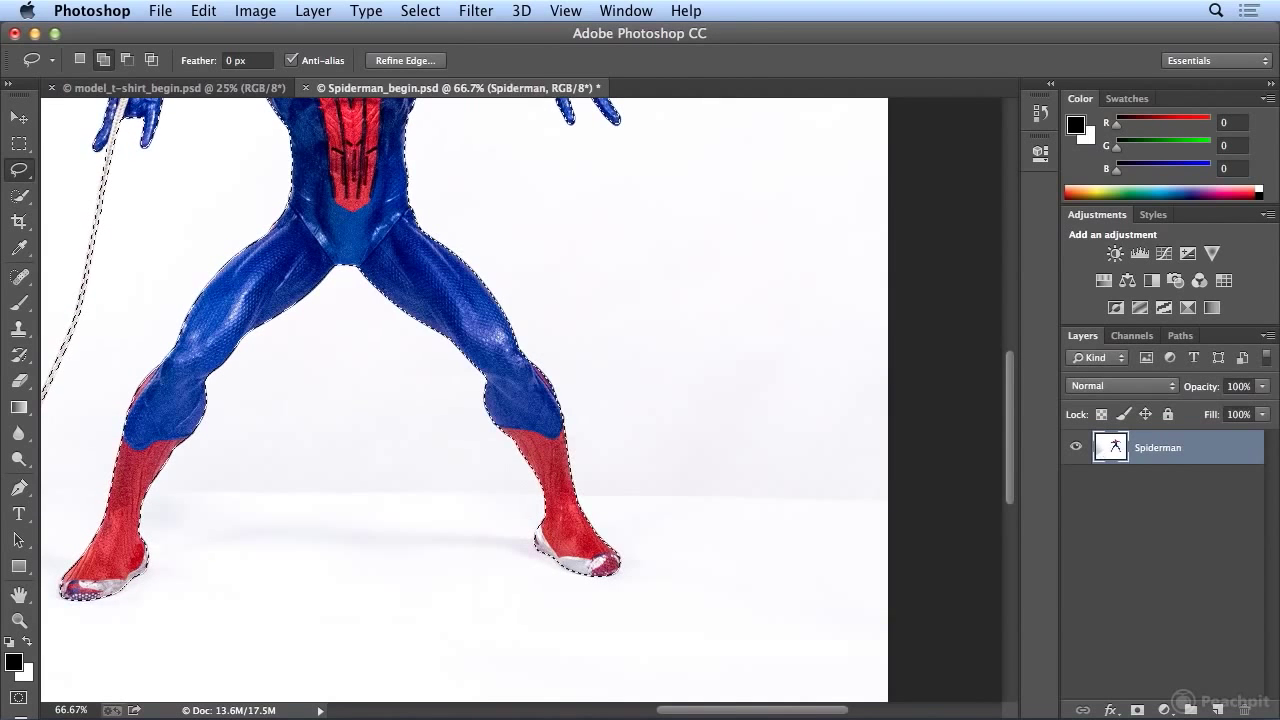
click(1138, 710)
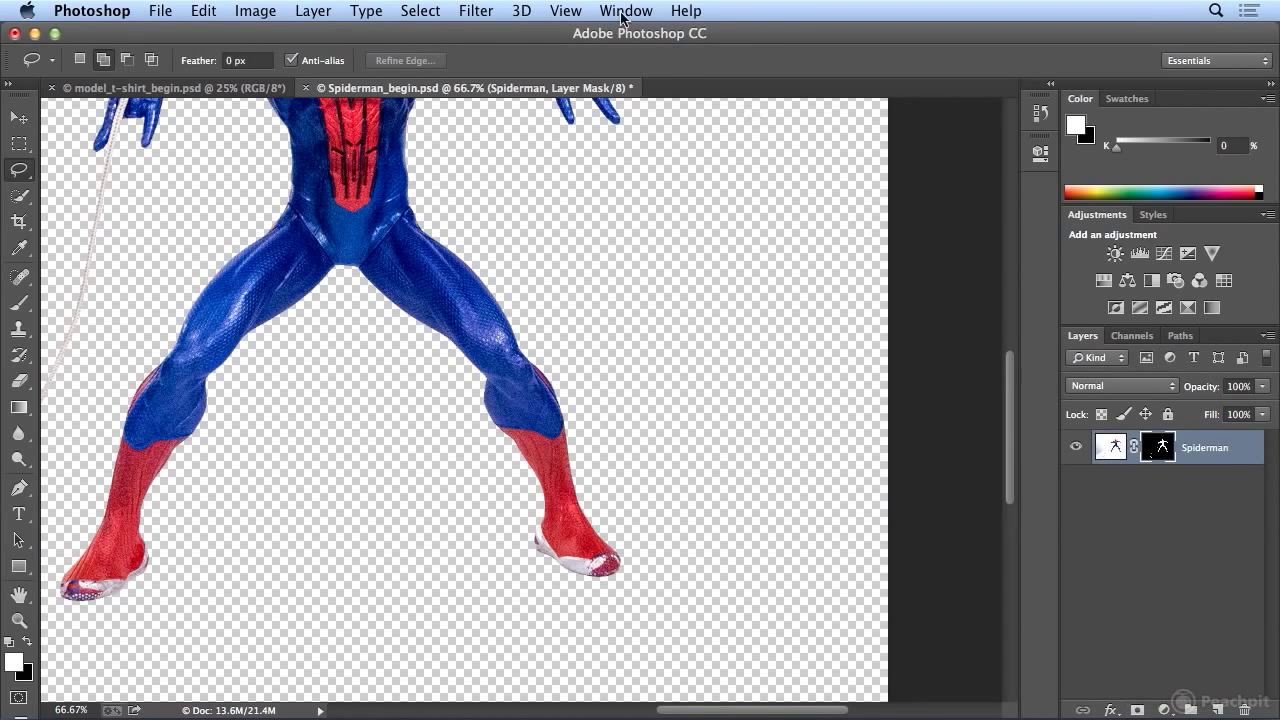
- Create a new layer named "solid color" and place it beneath the Spiderman layer
click(566, 10)
click(605, 205)
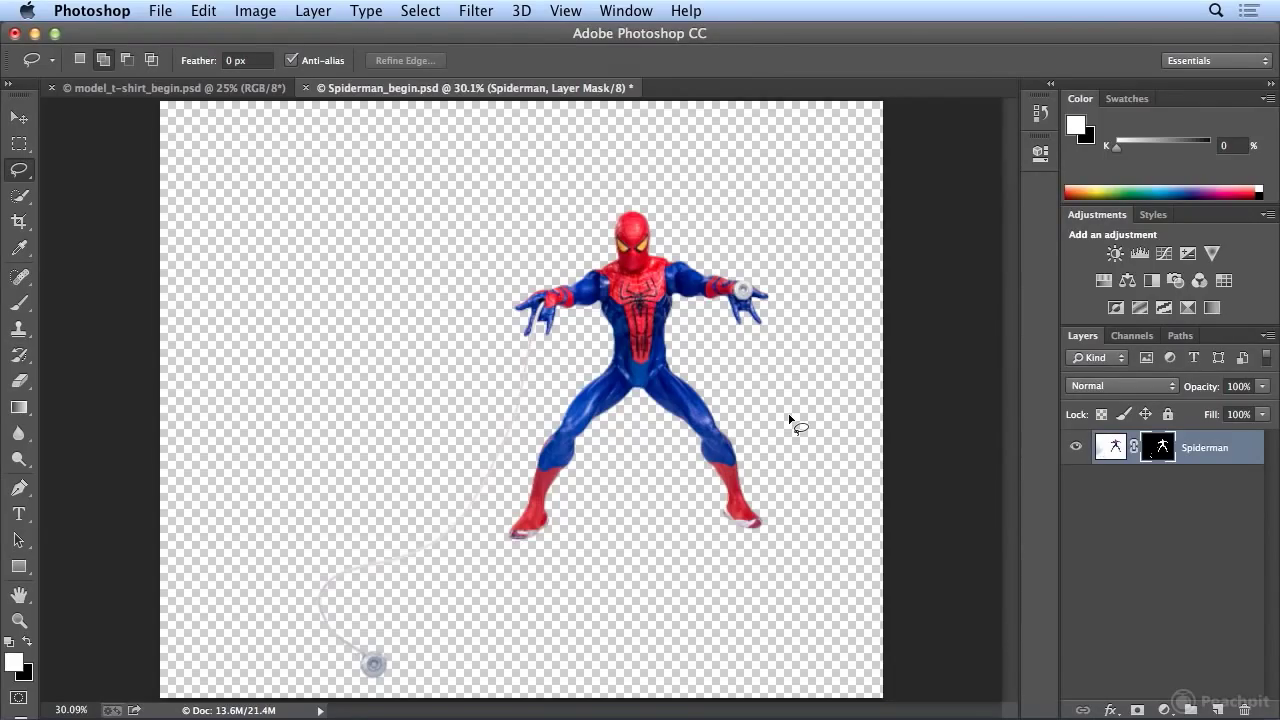
click(318, 12)
mouse_move(322, 35)
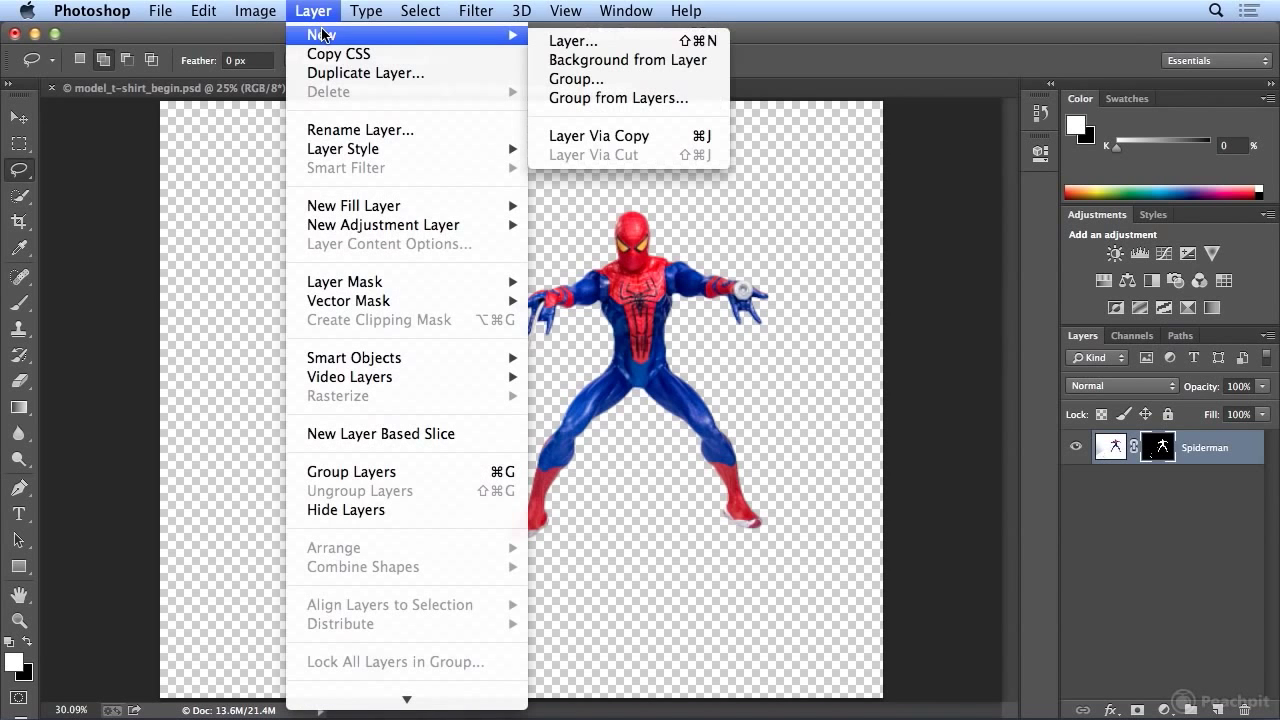
click(600, 40)
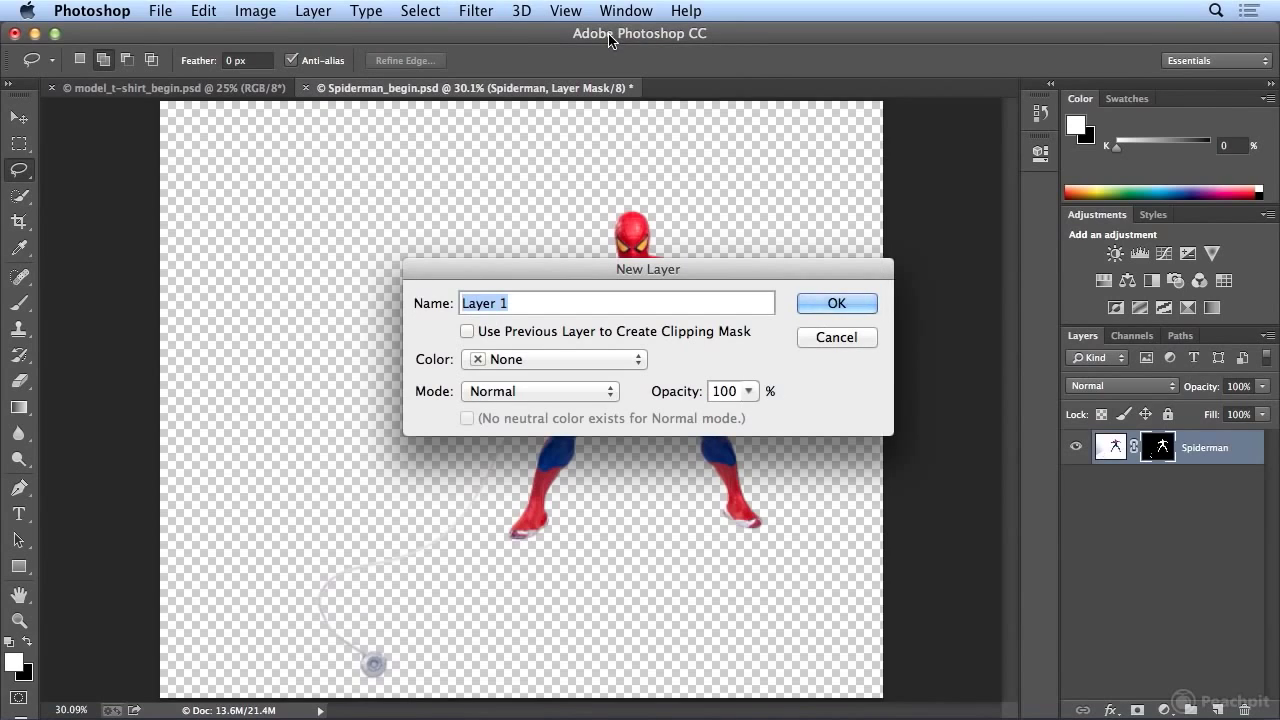
text(solid color)
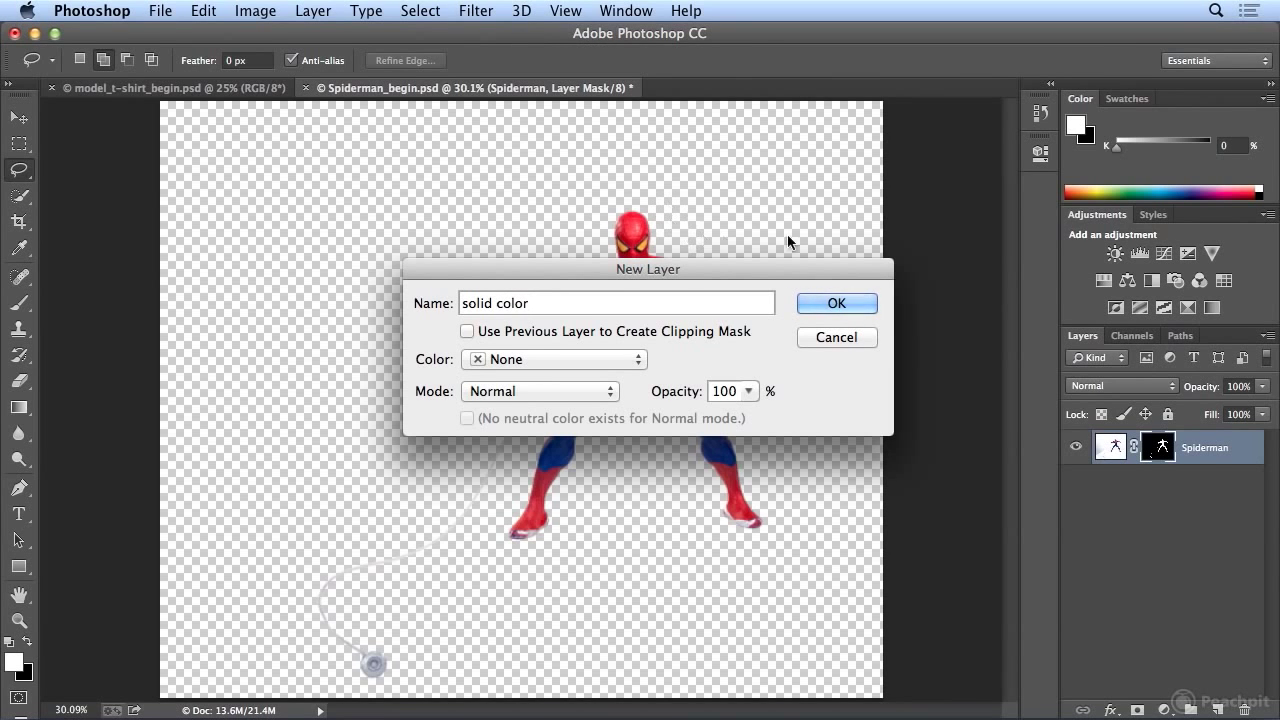
click(826, 302)
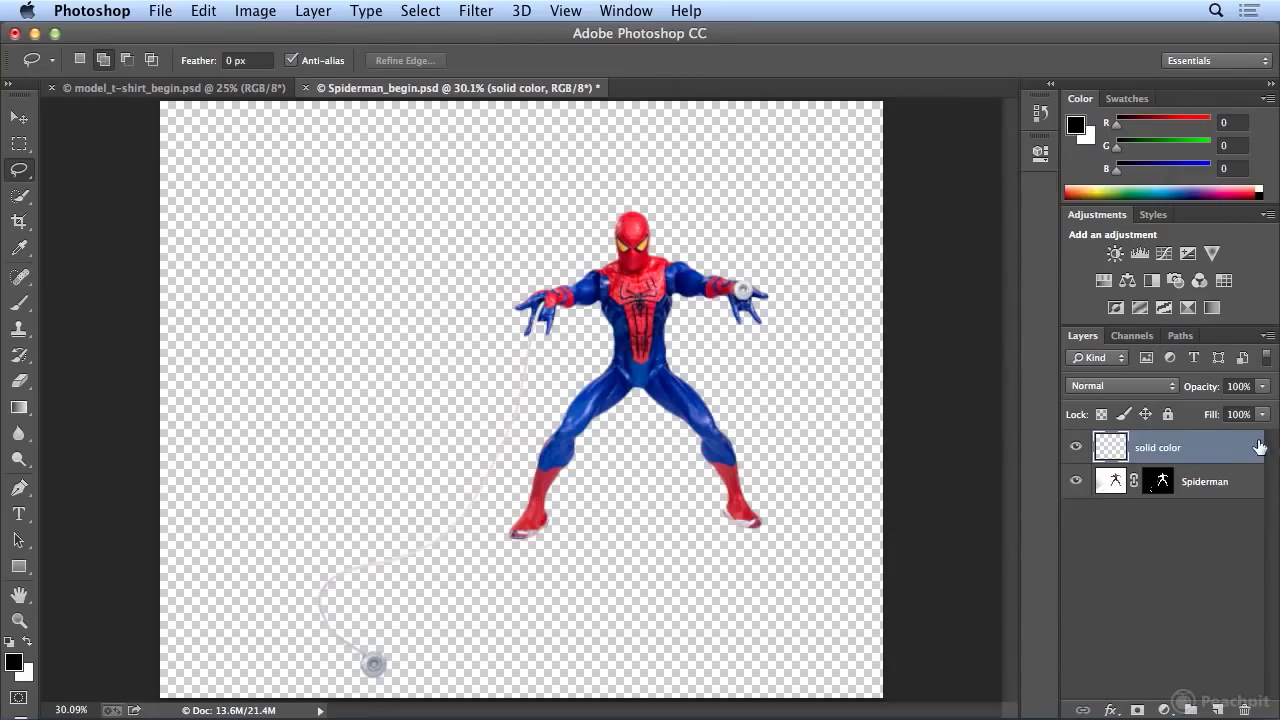
drag(1258, 447, 1245, 500)
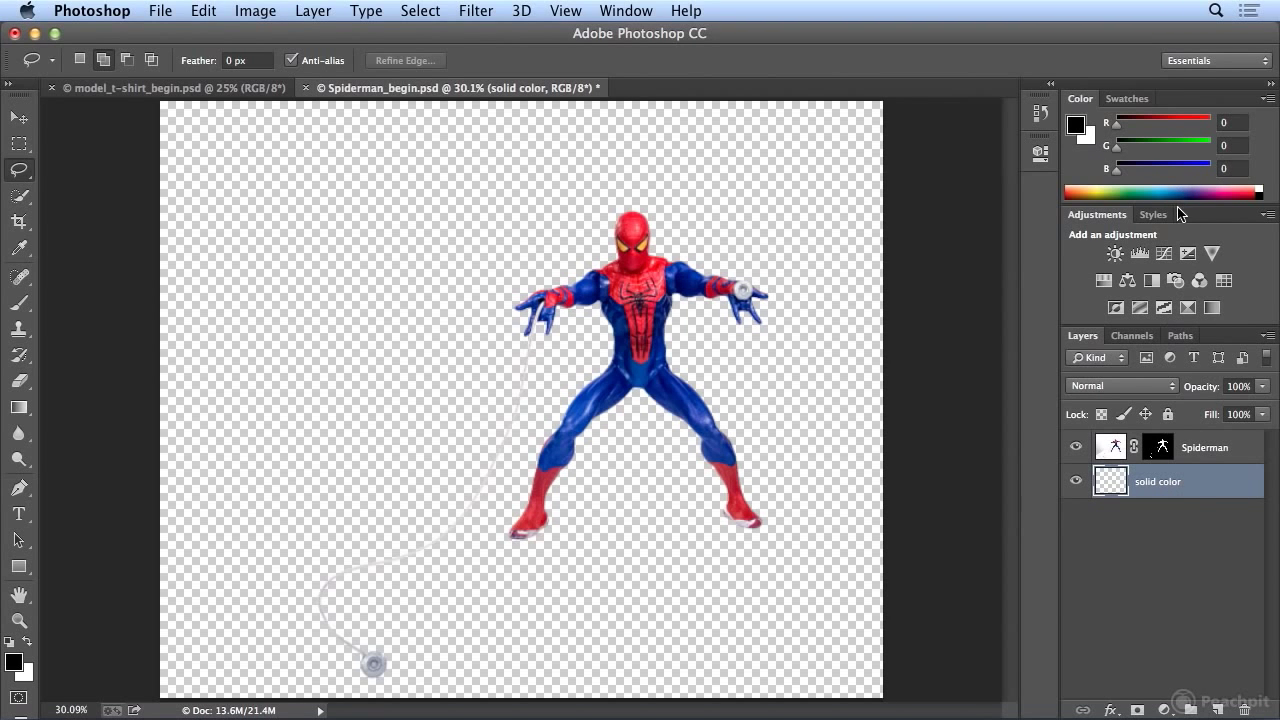
- Choose a teal foreground color (R 103, G 183, B 166) and fill the solid color layer with it at 100% opacity in Normal mode
click(1117, 188)
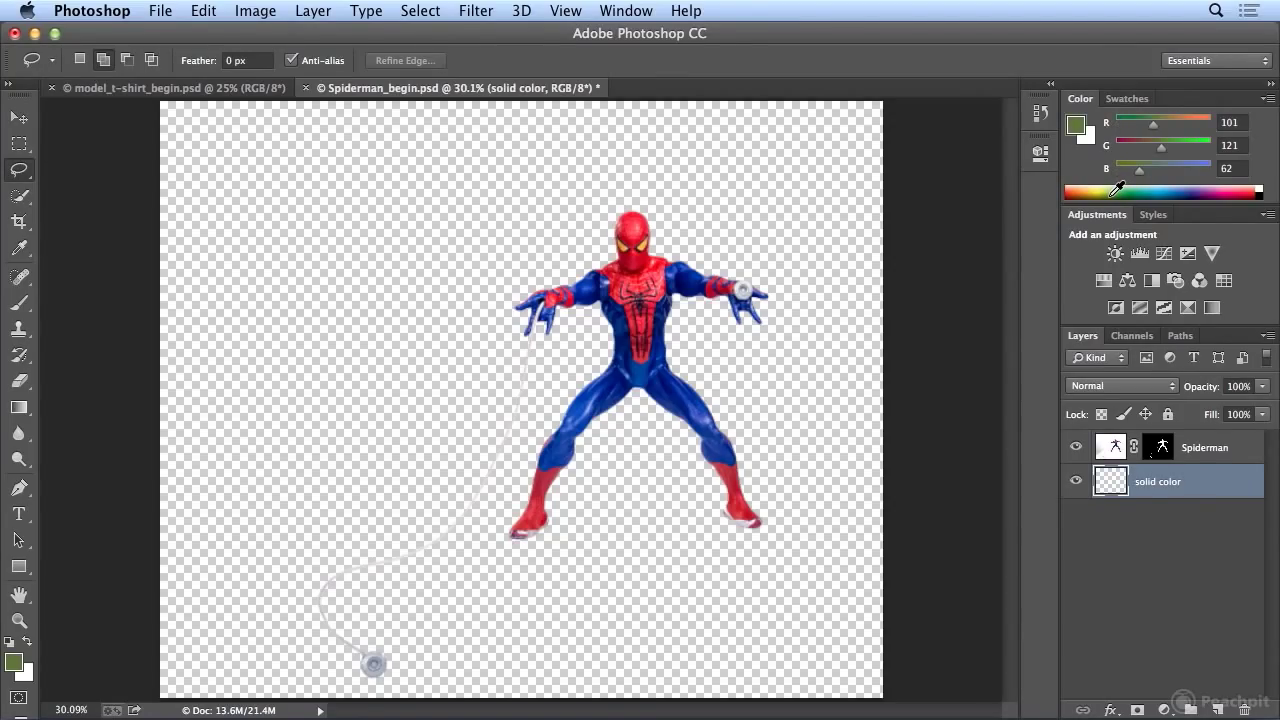
click(1119, 190)
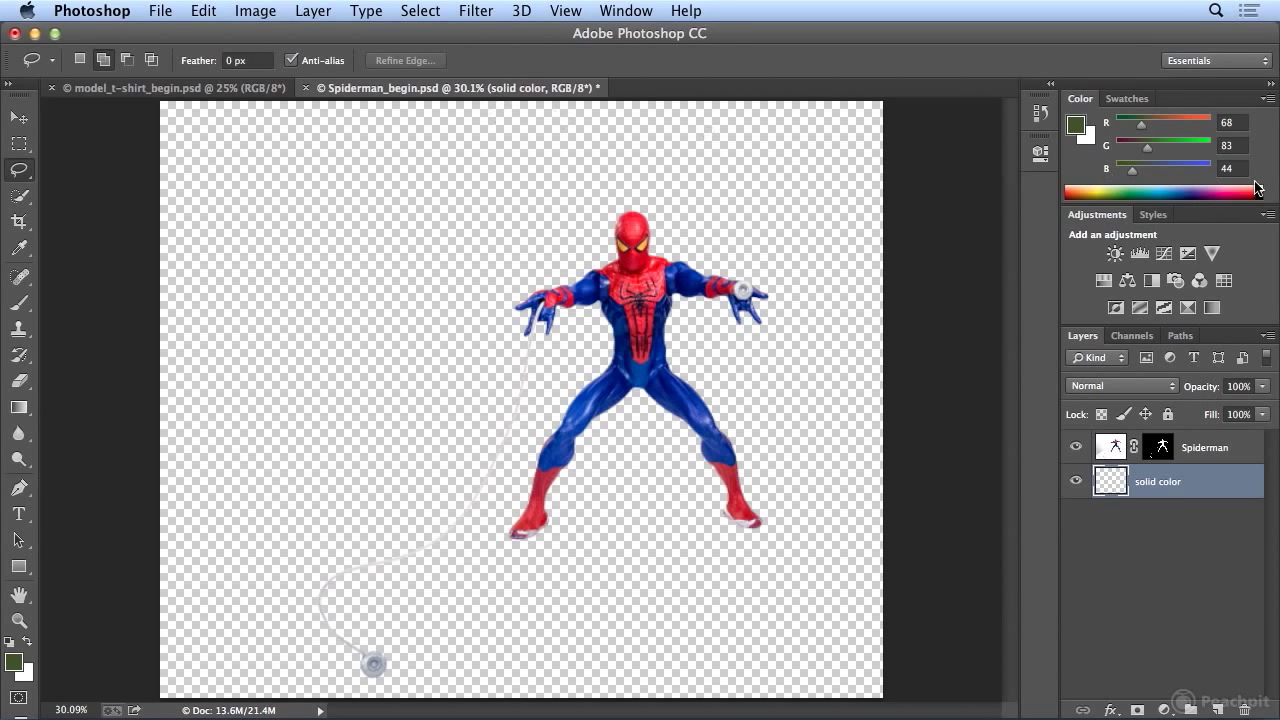
mouse_move(1165, 188)
mouse_down()
mouse_move(1243, 182)
mouse_move(1119, 189)
mouse_move(1150, 183)
mouse_up()
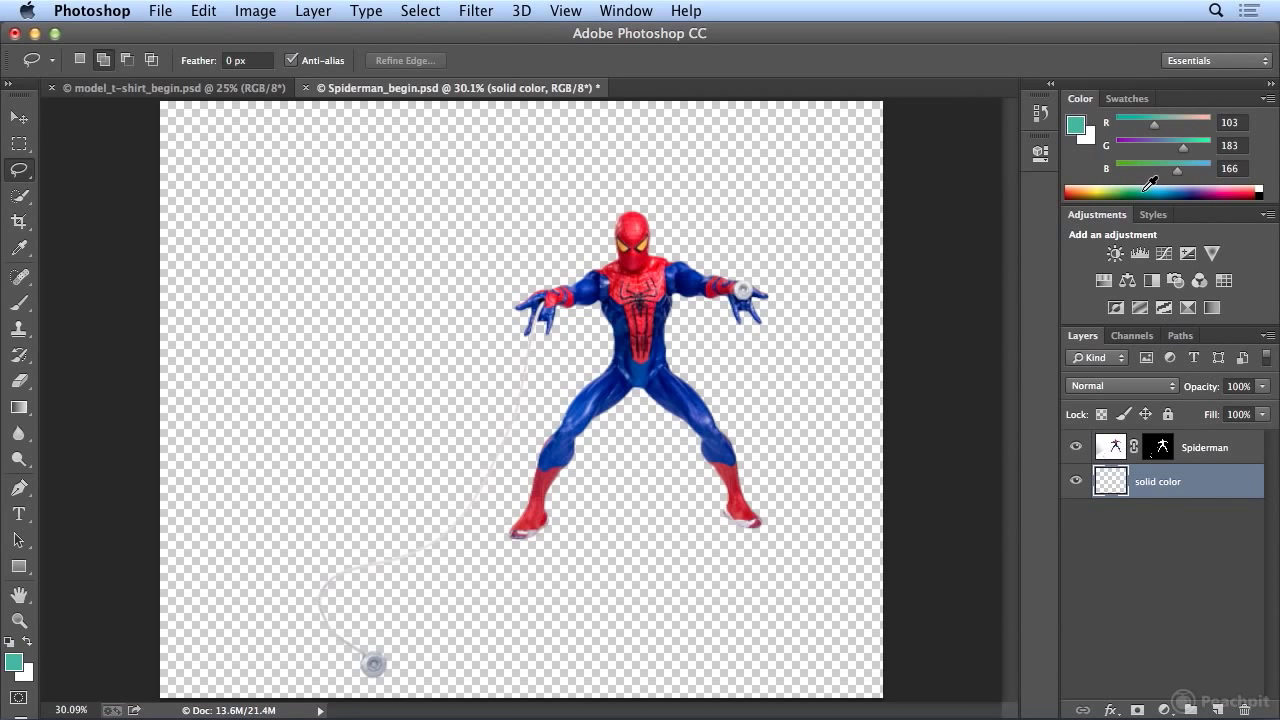
click(204, 11)
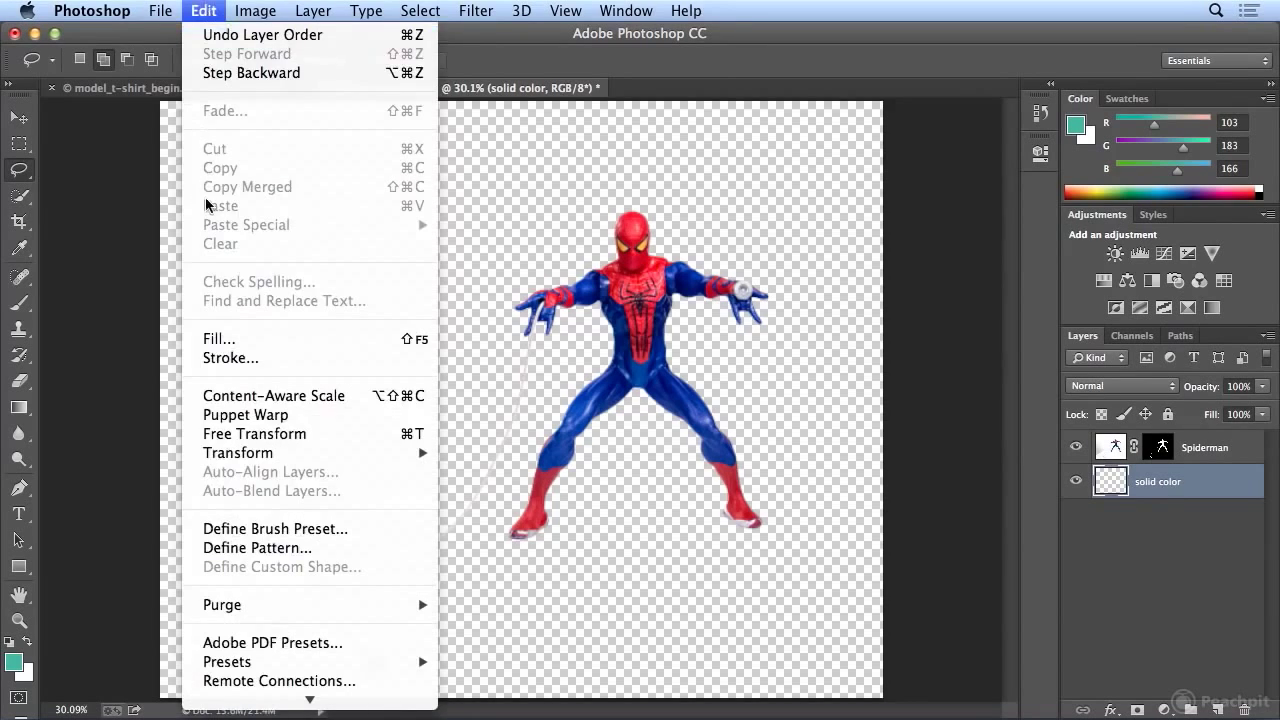
click(251, 338)
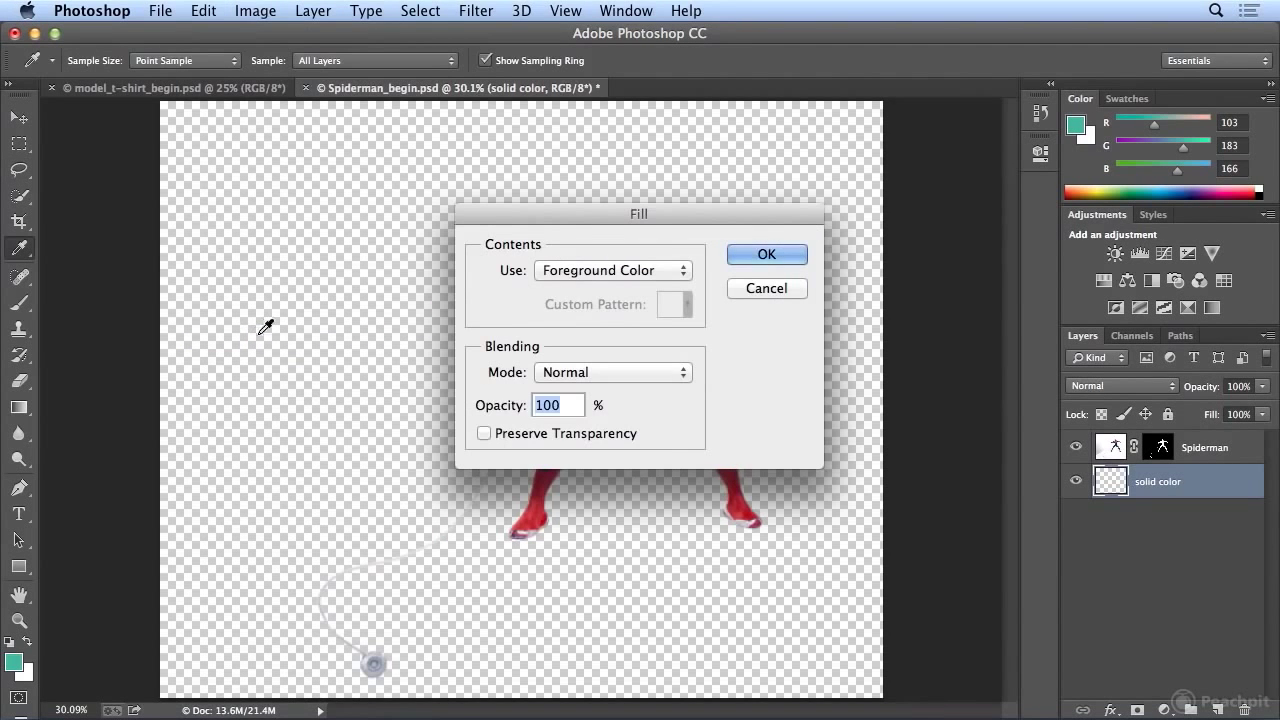
click(766, 255)
key(l)
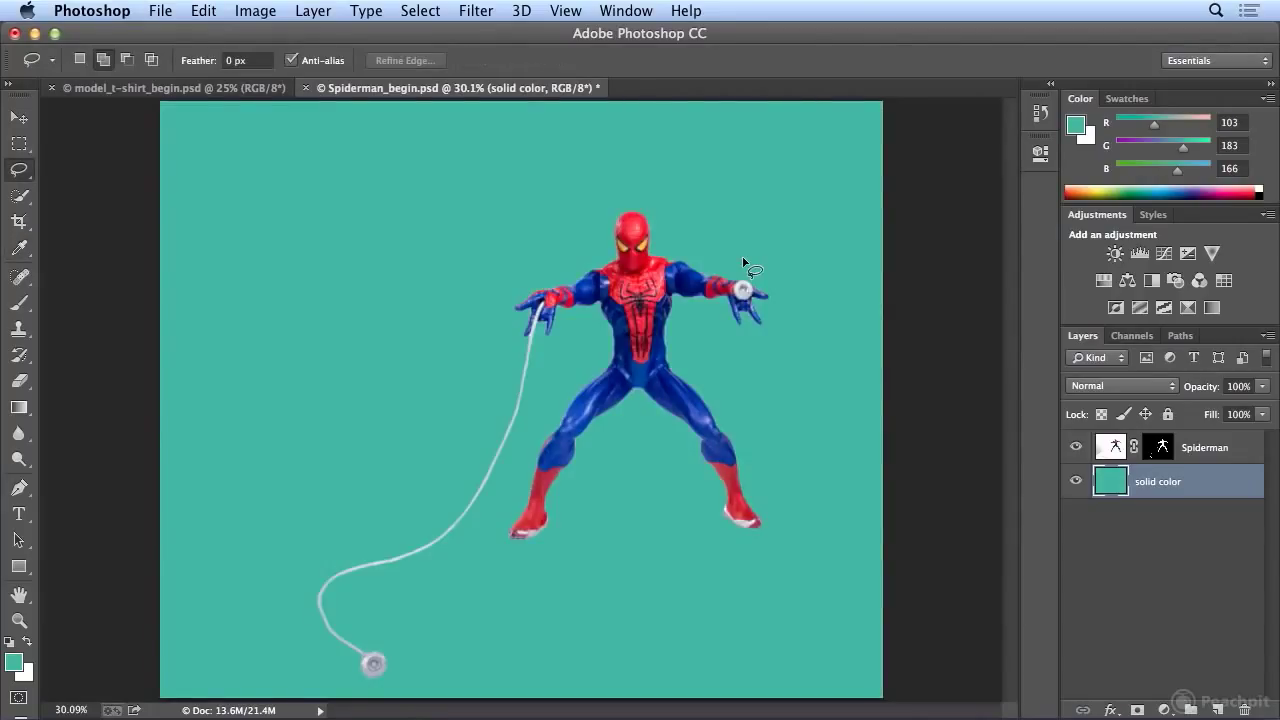